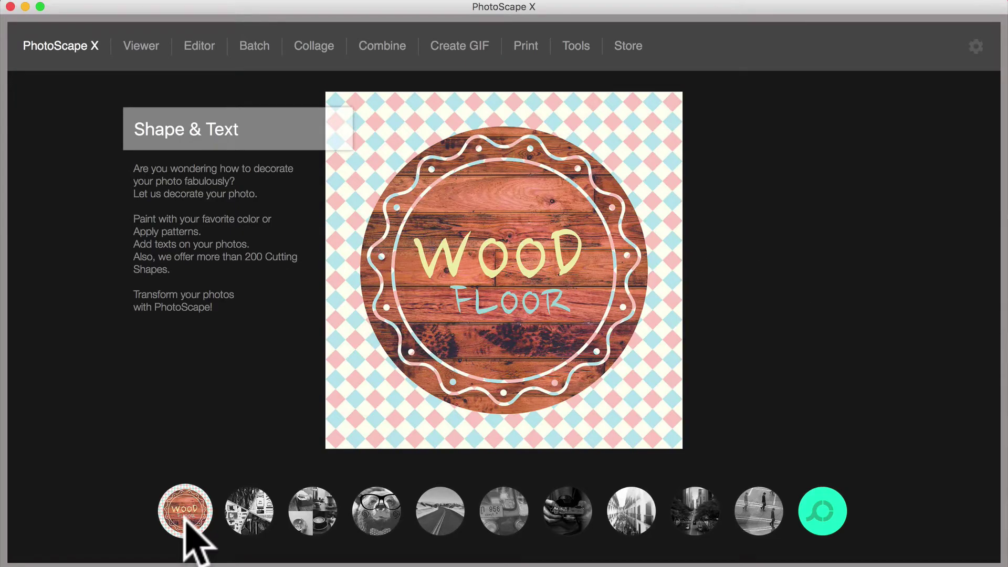
# Page through Collage, Combine, Sticker & Frame, Point Color, Cellophane, Film Effect, Light Leak and Miniature Effect introductions.
pyautogui.click(247, 519)
pyautogui.click(238, 514)
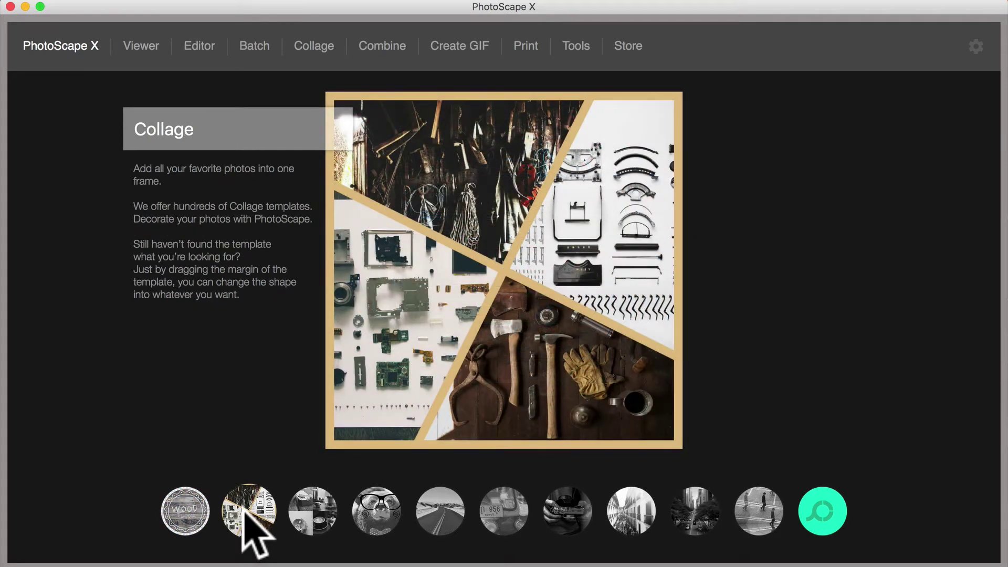
pyautogui.click(304, 514)
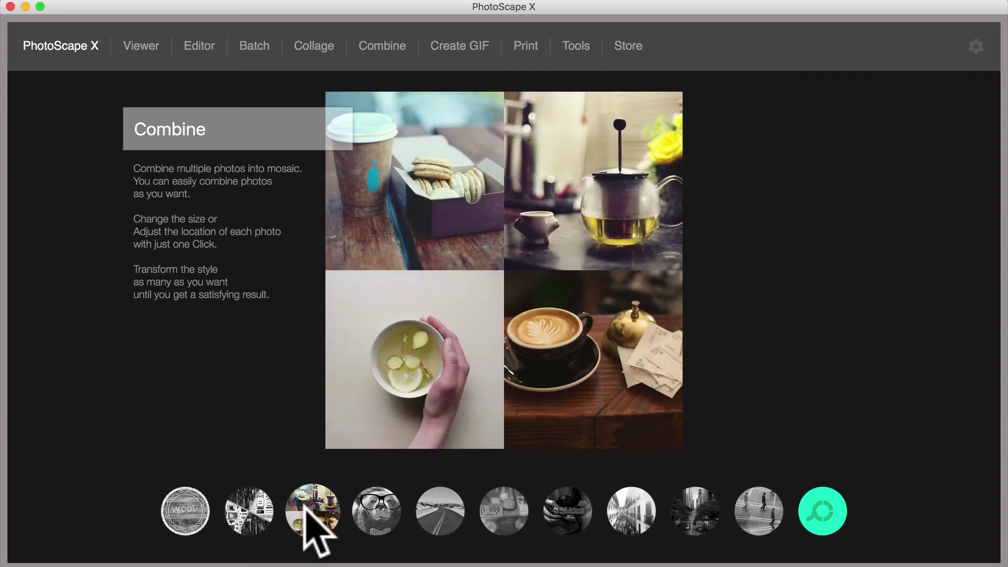
pyautogui.click(357, 506)
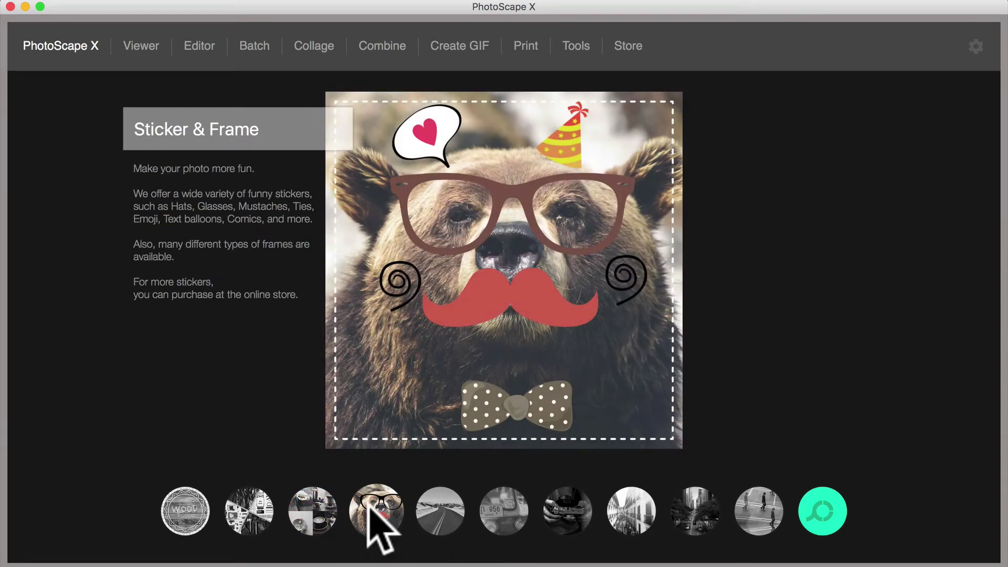
pyautogui.click(437, 504)
pyautogui.click(498, 503)
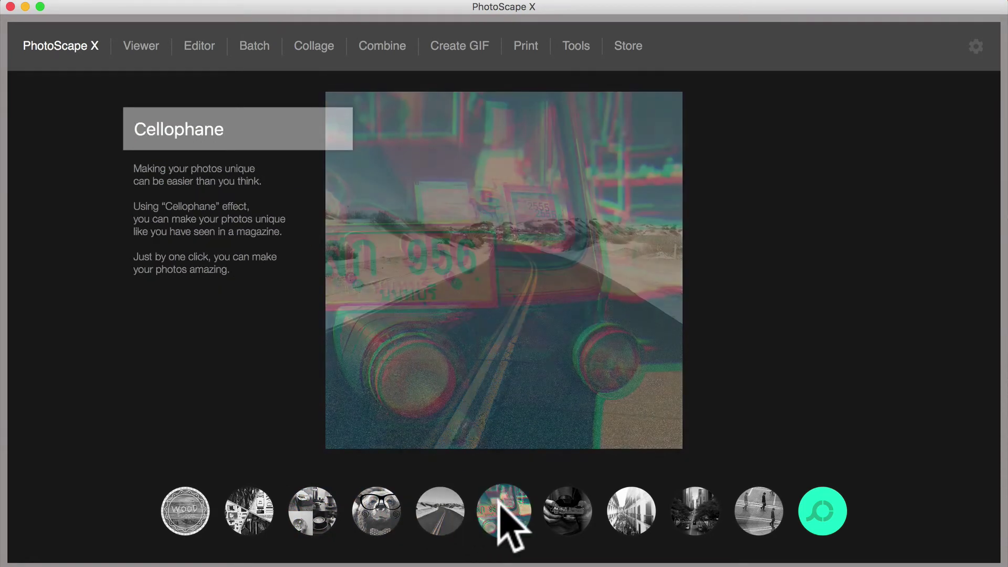
pyautogui.click(564, 505)
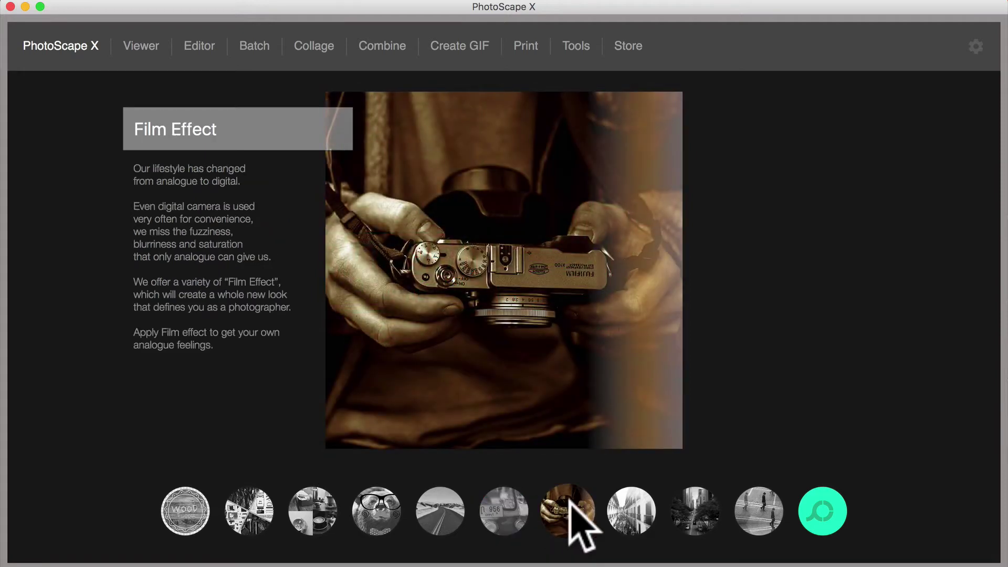
pyautogui.click(633, 504)
pyautogui.click(698, 503)
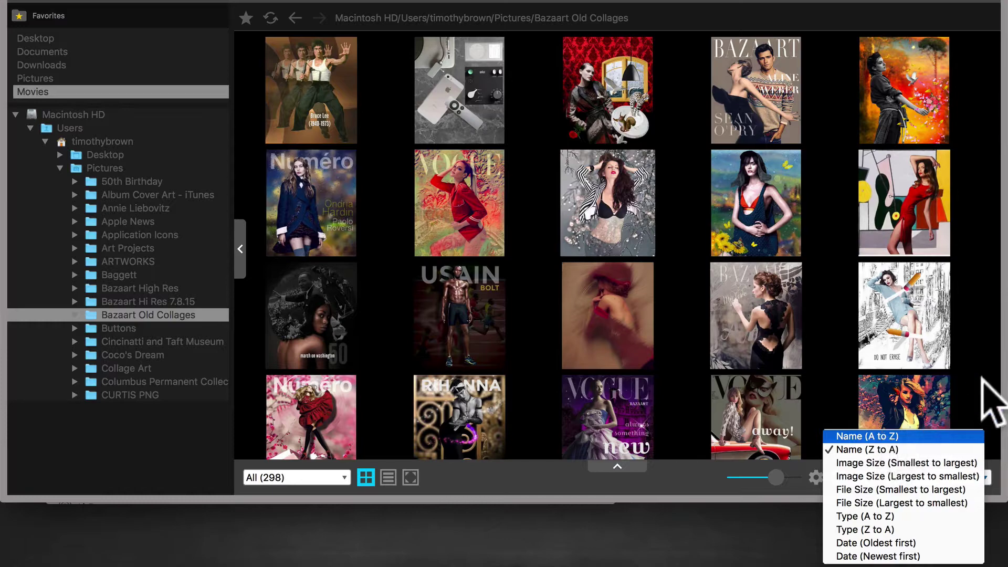
# Keep Name (Z to A) sorting, shrink the thumbnails and make them fill their grid cells.
pyautogui.click(994, 402)
pyautogui.moveTo(776, 476)
pyautogui.mouseDown()
pyautogui.moveTo(739, 469)
pyautogui.moveTo(771, 467)
pyautogui.mouseUp()
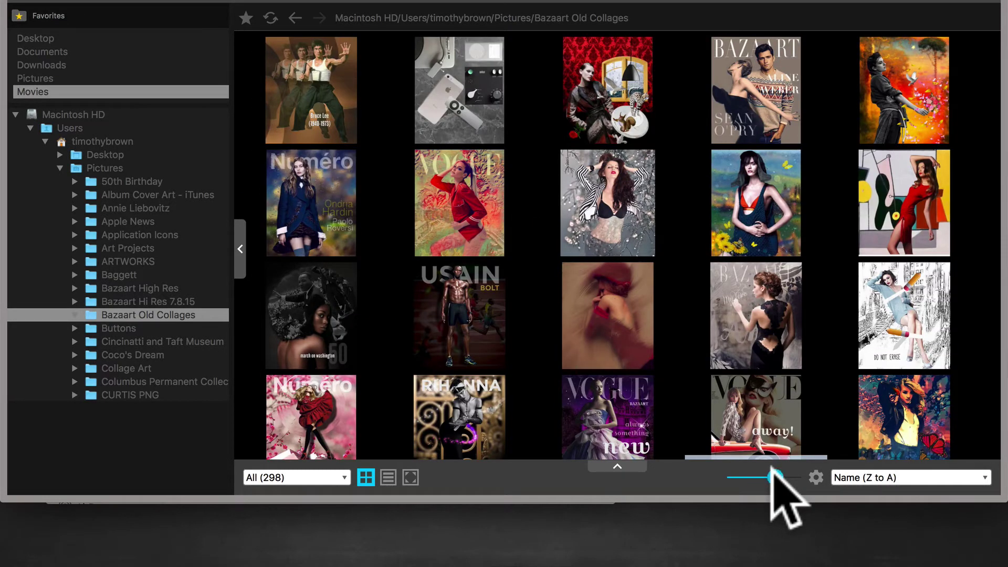
pyautogui.click(815, 475)
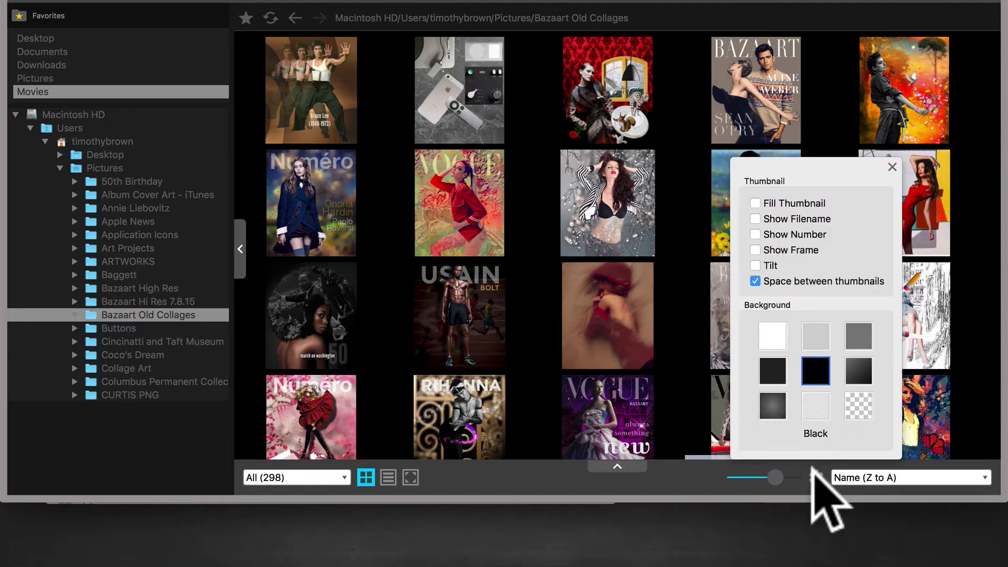
pyautogui.click(754, 203)
# Toggle the filename, numbered-frame and tilt thumbnail options, leaving thumbnails straight.
pyautogui.click(754, 219)
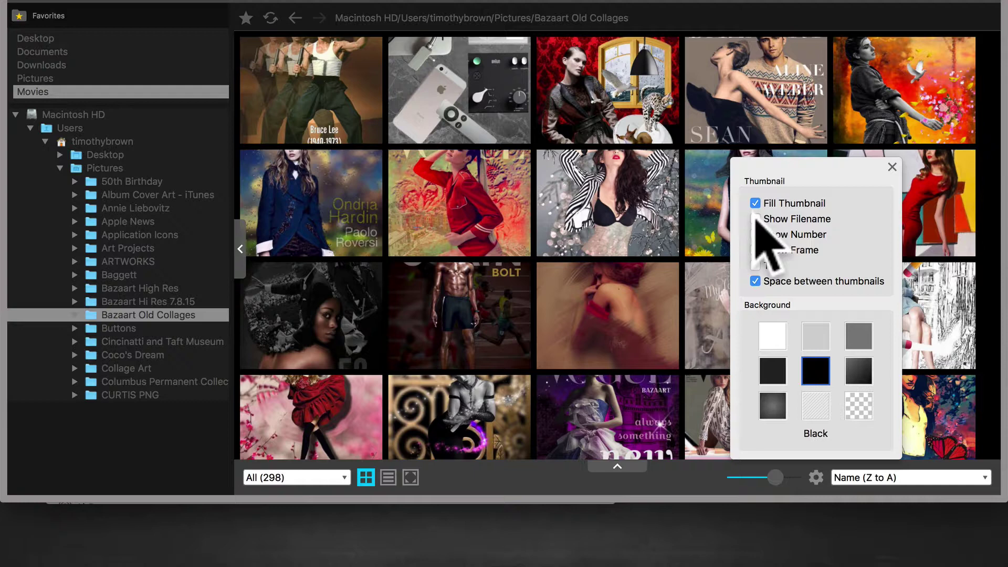
pyautogui.click(755, 234)
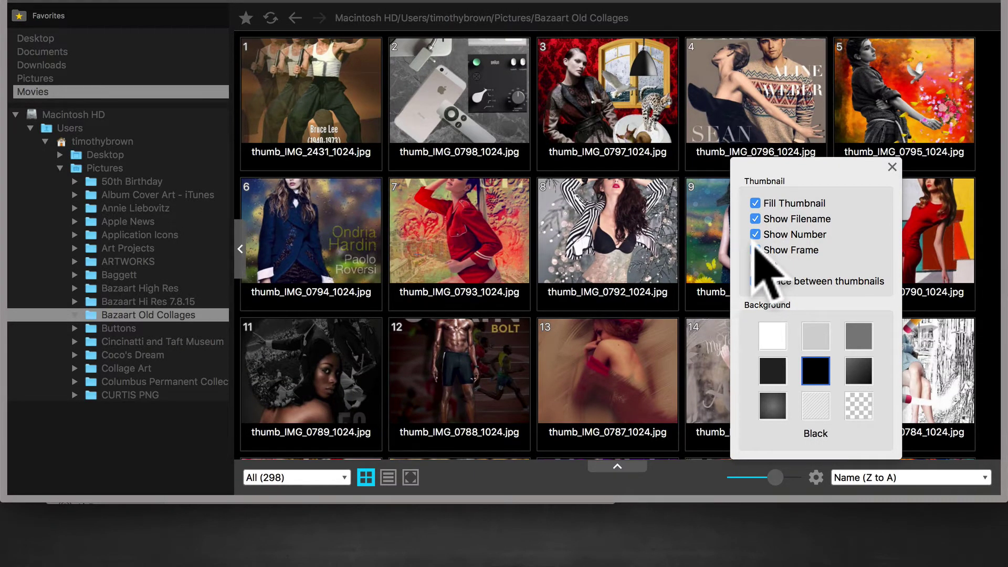
pyautogui.click(890, 165)
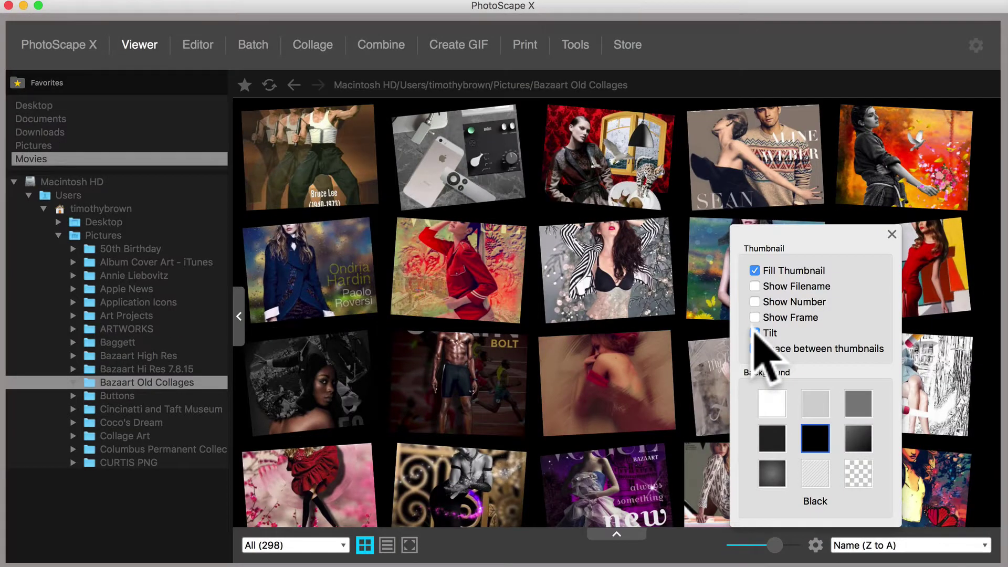
pyautogui.click(755, 333)
pyautogui.click(755, 334)
pyautogui.click(755, 334)
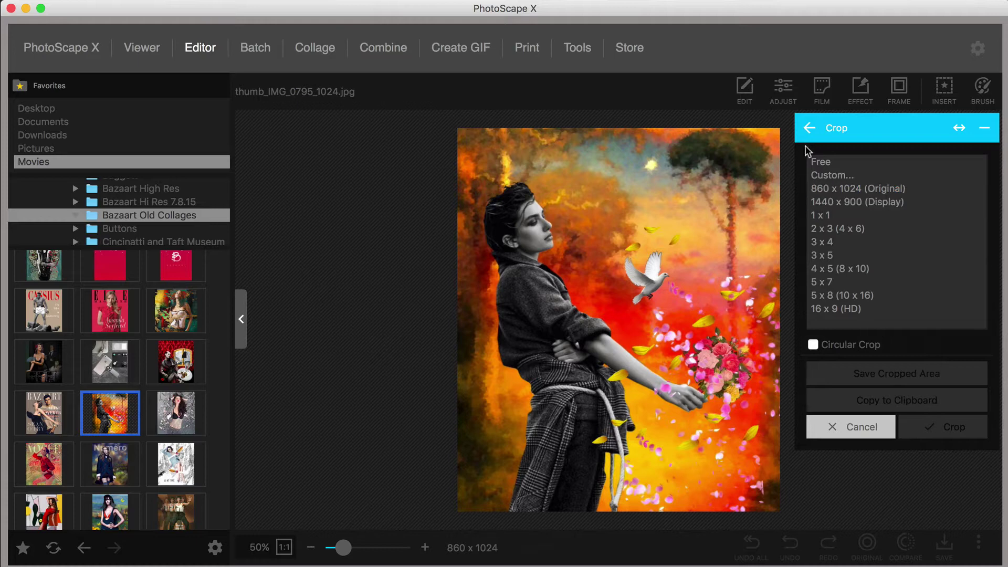
# Mark a square 1 x 1 crop over the photo's upper part and make it circular.
pyautogui.click(839, 215)
pyautogui.moveTo(459, 131); pyautogui.dragTo(635, 433)
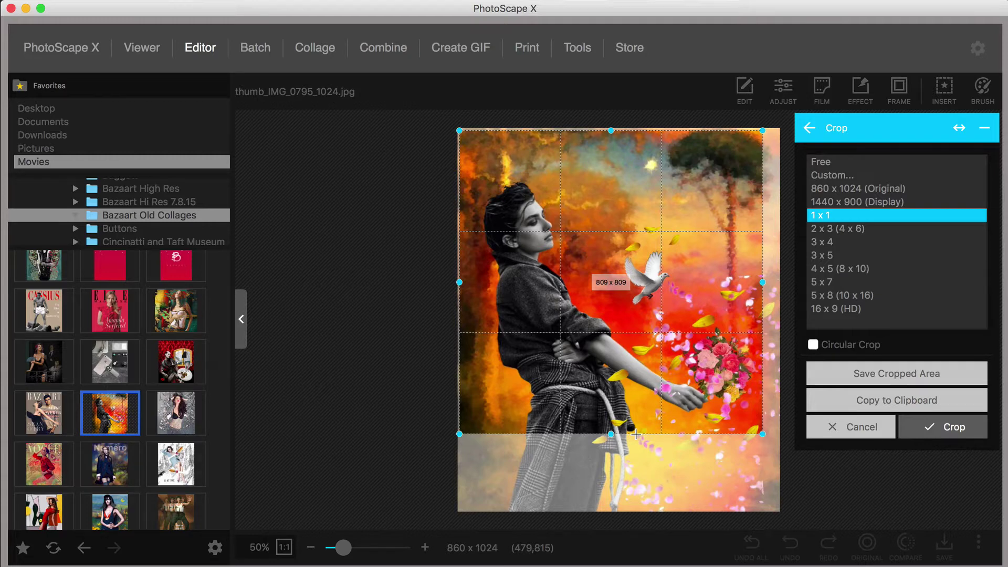
pyautogui.click(813, 345)
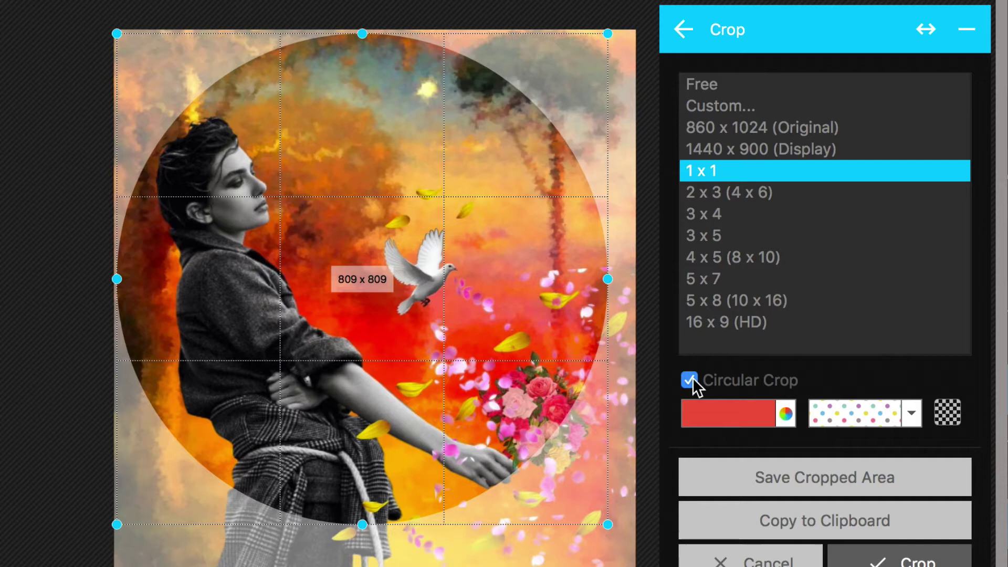
# Try several fill colours around the circular crop, ending on salmon.
pyautogui.click(725, 411)
pyautogui.click(624, 147)
pyautogui.click(630, 92)
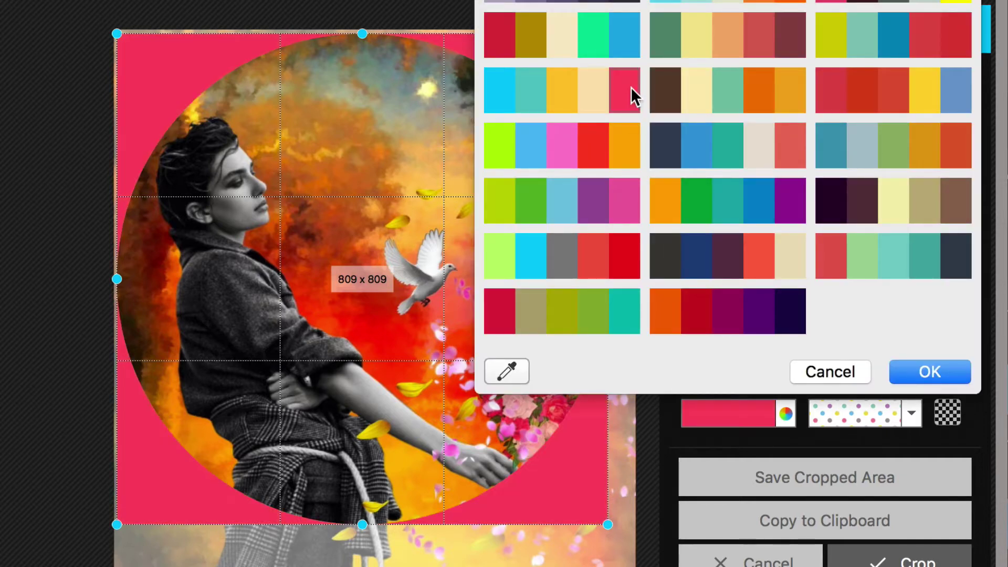
pyautogui.click(619, 37)
pyautogui.click(551, 1)
pyautogui.click(727, 35)
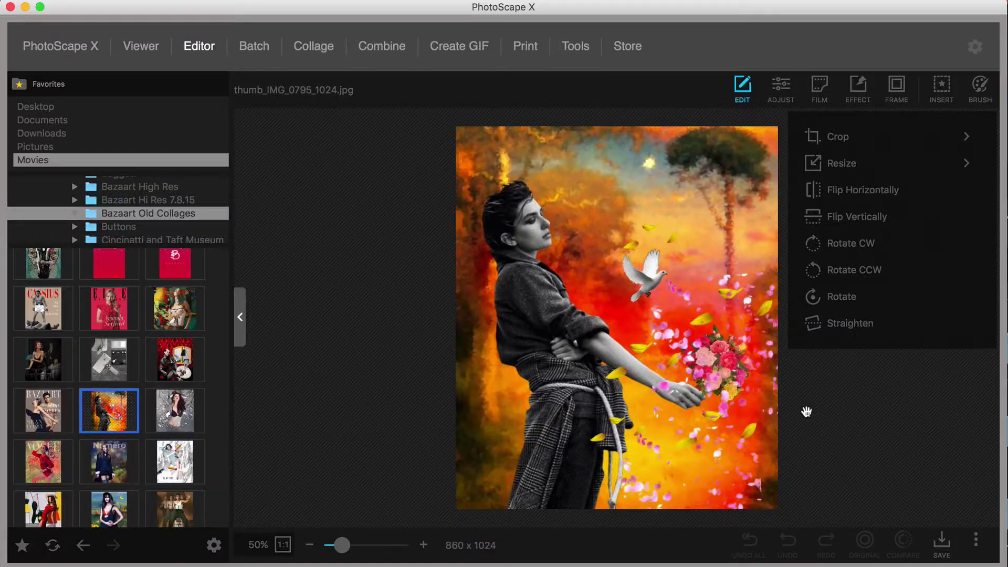
# Preview resizing the photo to 241% and 75%, then cancel to keep 860 x 1024.
pyautogui.click(846, 165)
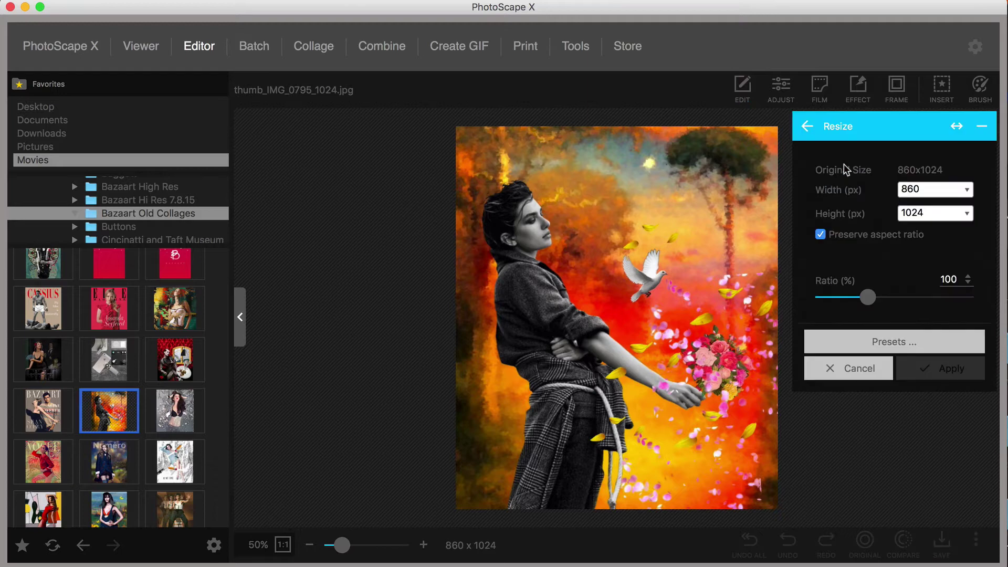
pyautogui.moveTo(867, 297); pyautogui.dragTo(939, 299)
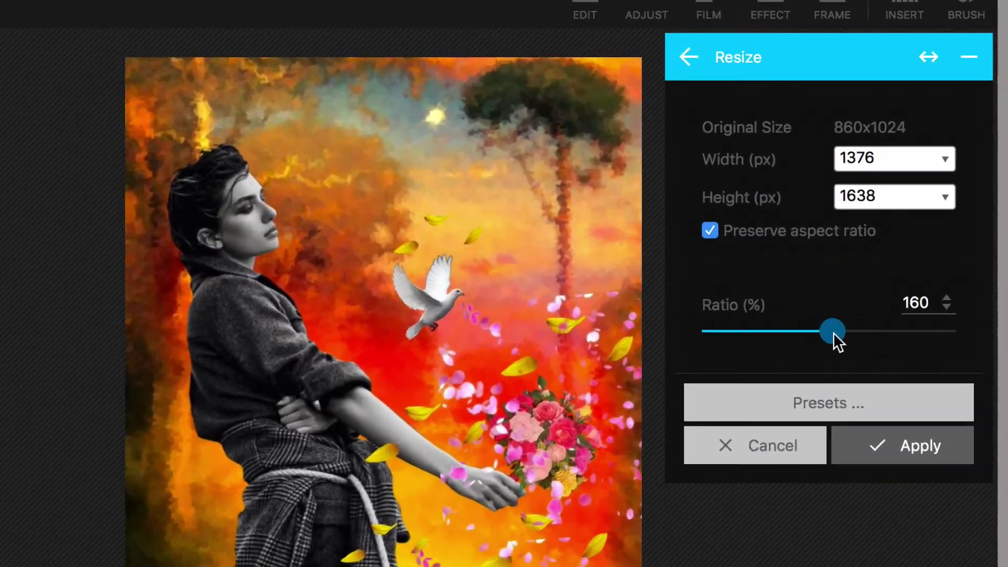
pyautogui.moveTo(891, 344); pyautogui.dragTo(924, 351)
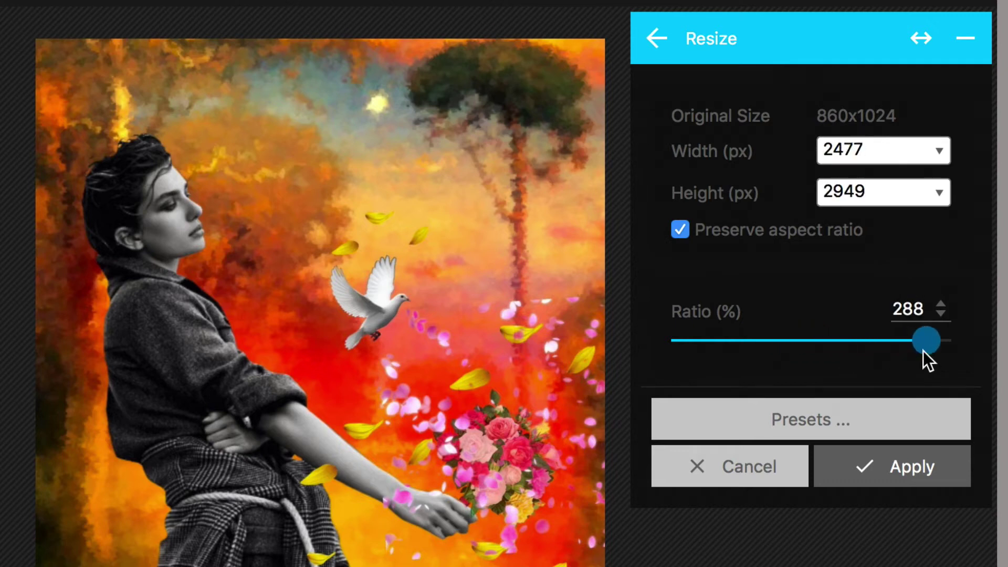
pyautogui.click(764, 470)
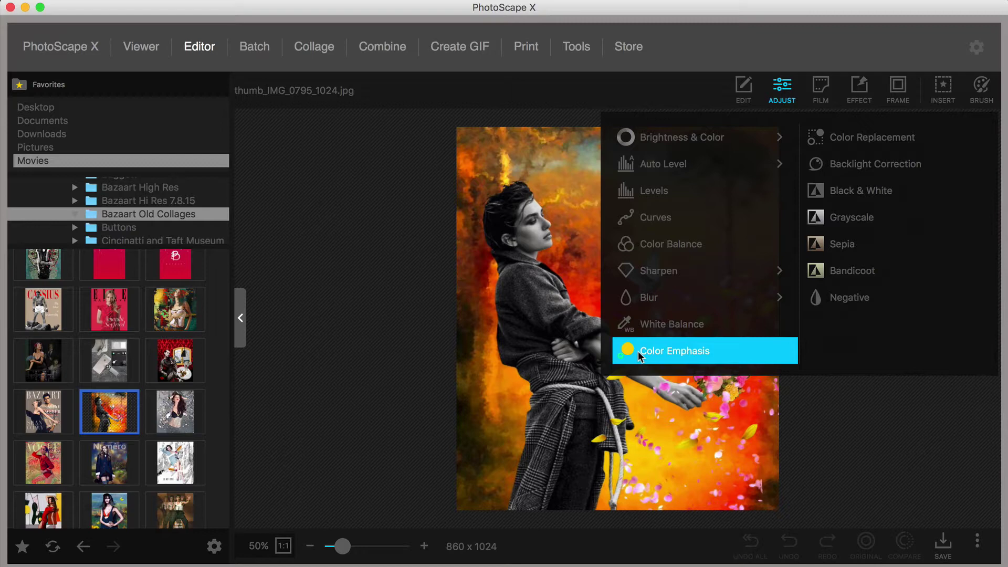
# Try Color Emphasis on reds and greens, eyedrop the photo's red, and compare with the original.
pyautogui.click(638, 351)
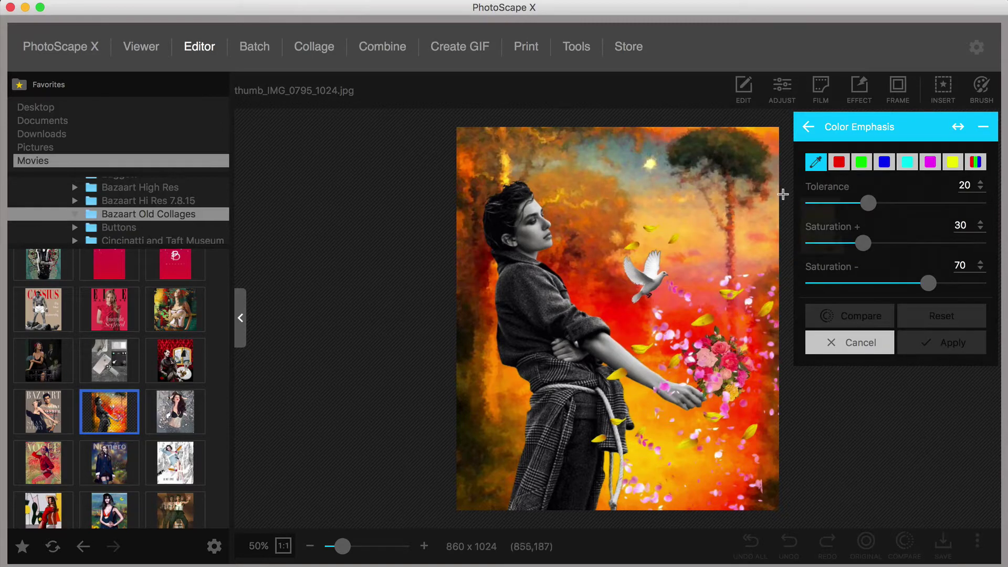
pyautogui.click(838, 163)
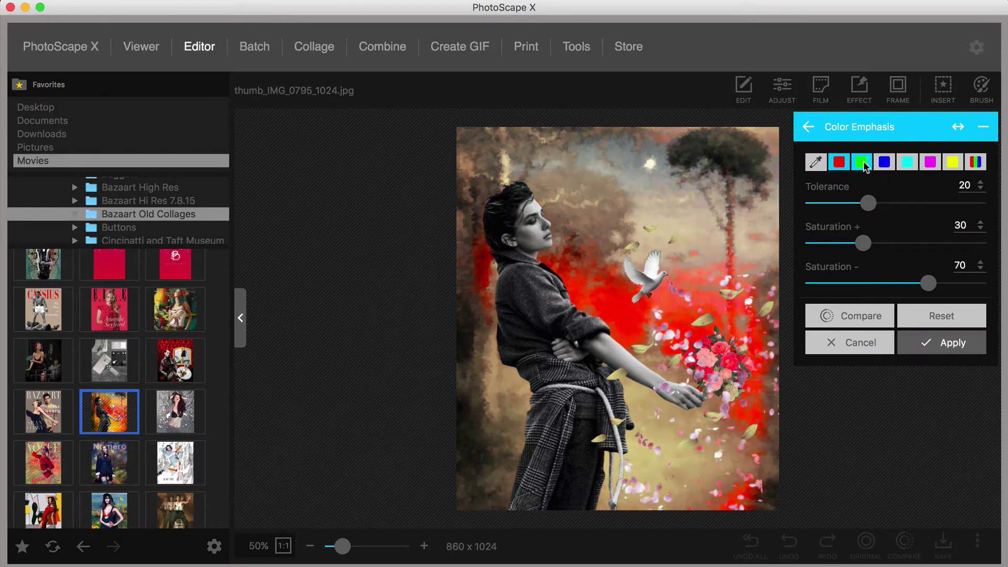
pyautogui.click(864, 165)
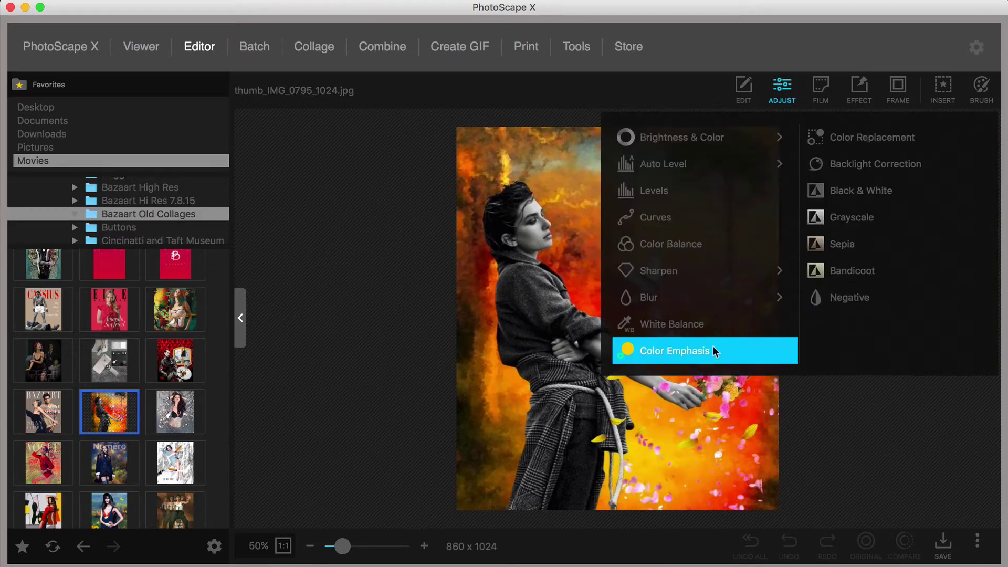
pyautogui.click(713, 346)
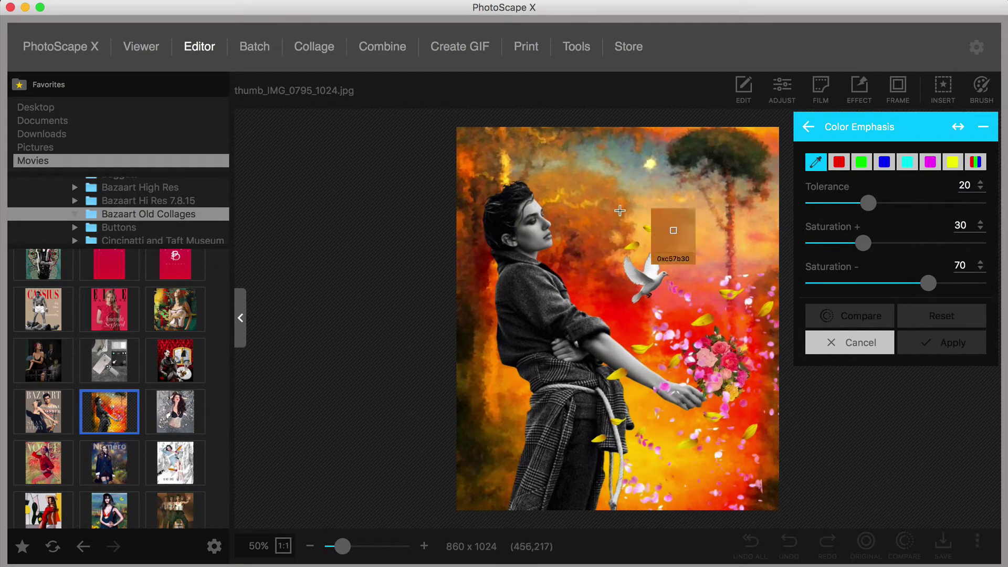
pyautogui.click(592, 294)
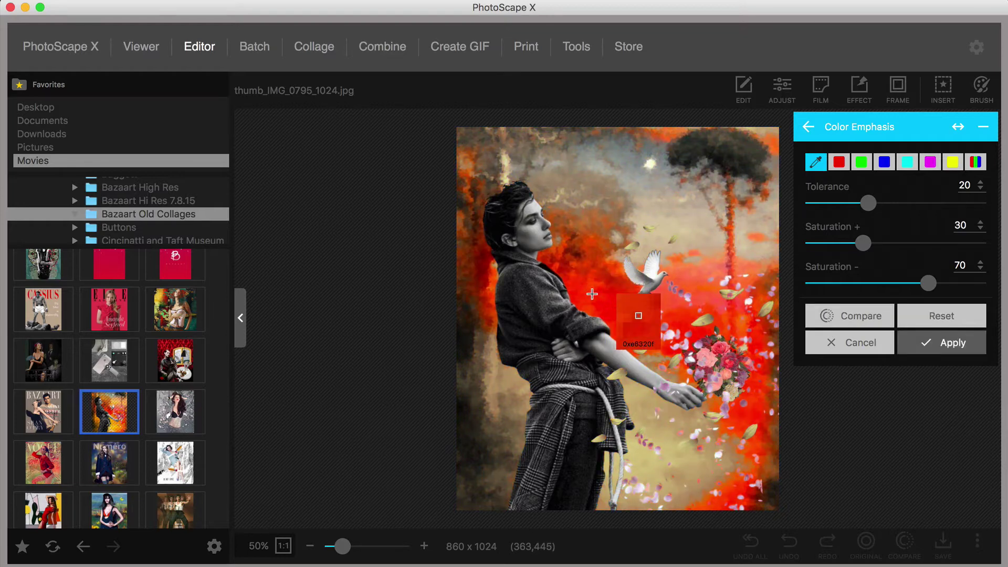
pyautogui.click(865, 318)
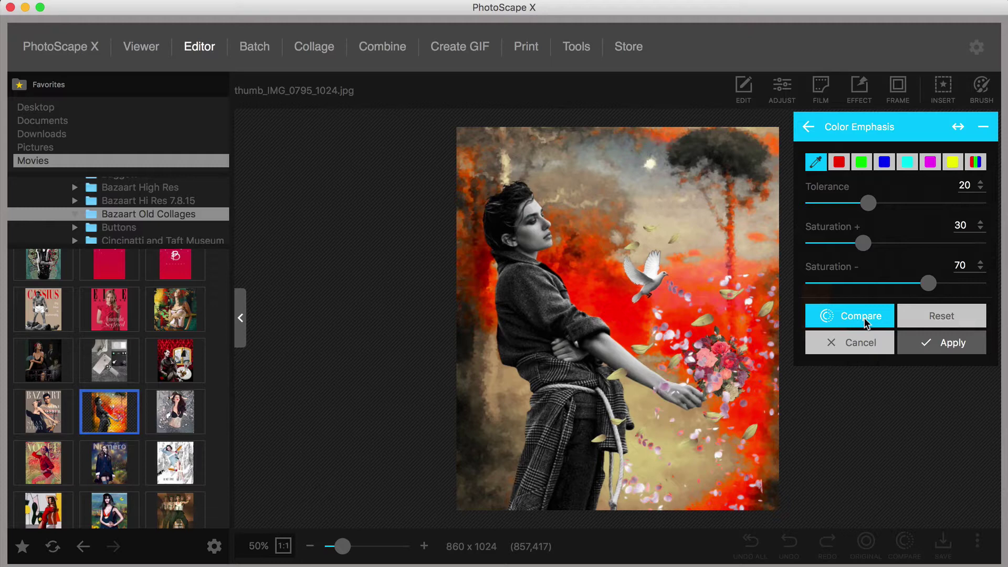
pyautogui.click(864, 319)
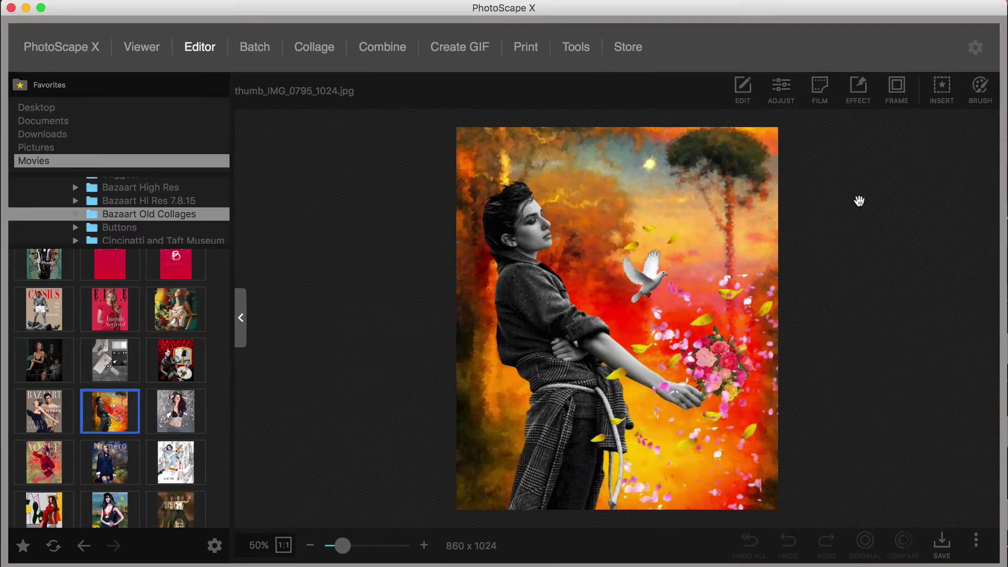
# Preview several Film Effect presets on the photo, up to A-00.
pyautogui.click(829, 92)
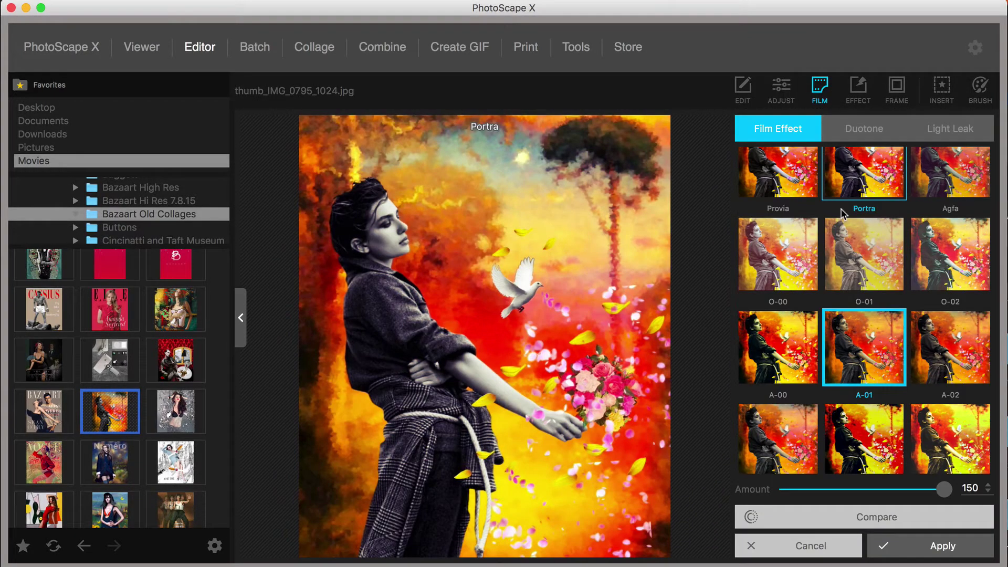
pyautogui.scroll(3, 841, 213)
pyautogui.click(843, 214)
pyautogui.click(949, 279)
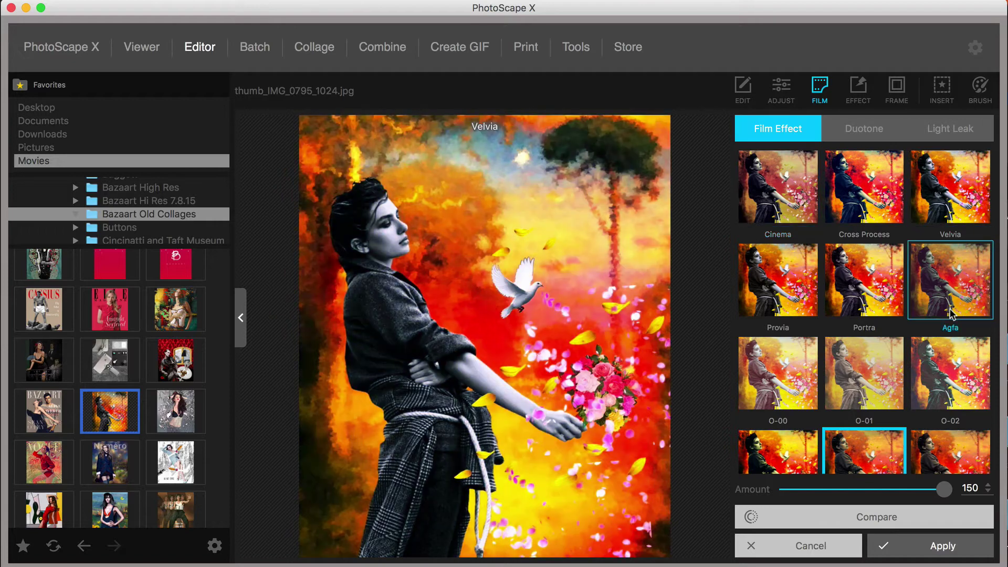
pyautogui.click(778, 278)
pyautogui.click(777, 372)
pyautogui.click(880, 358)
pyautogui.click(756, 452)
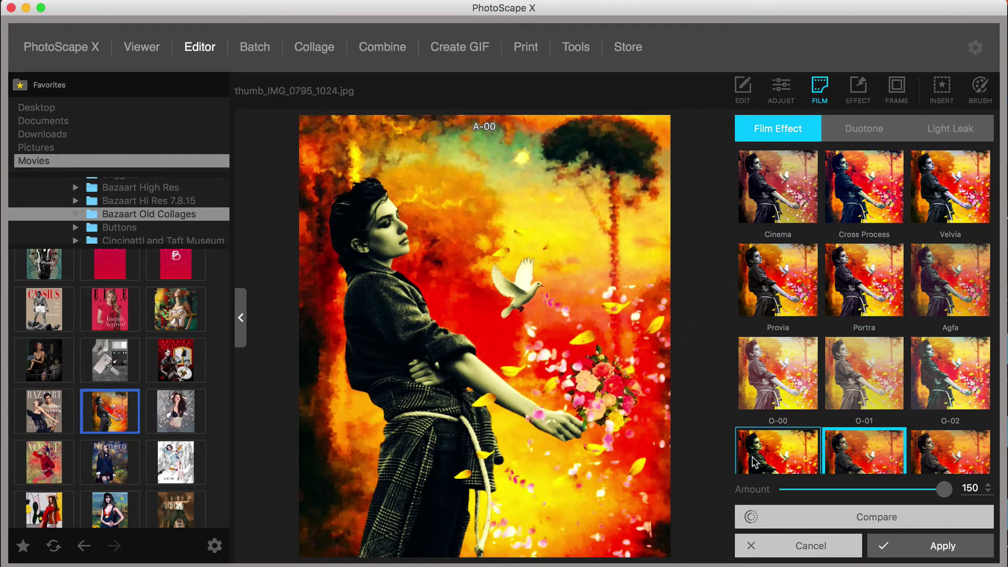
# Preview the C-row film looks and settle on the D-01 film effect.
pyautogui.scroll(-4, 753, 456)
pyautogui.scroll(-4, 754, 462)
pyautogui.click(778, 362)
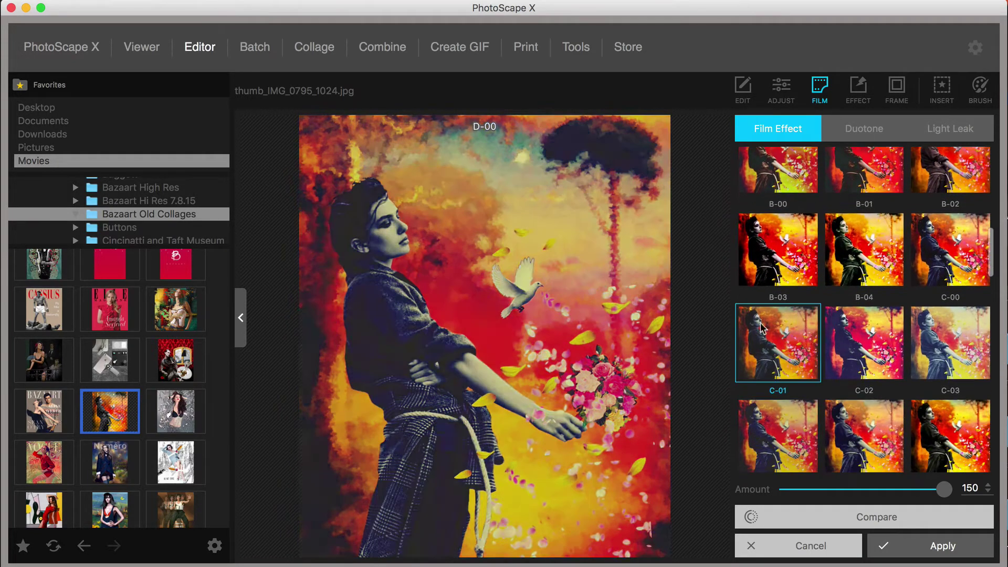
pyautogui.click(864, 362)
pyautogui.click(947, 378)
pyautogui.click(948, 452)
pyautogui.click(880, 455)
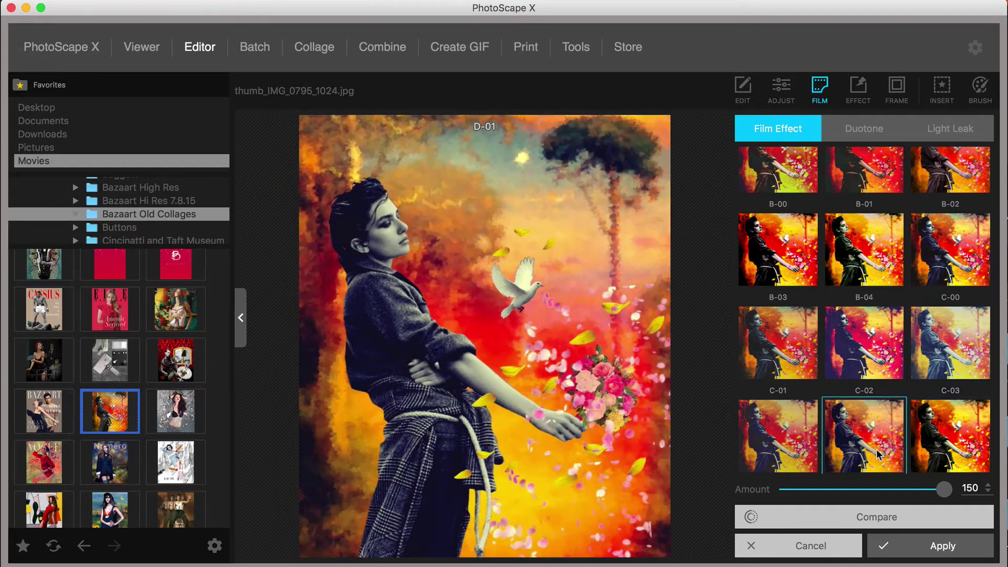
pyautogui.click(880, 455)
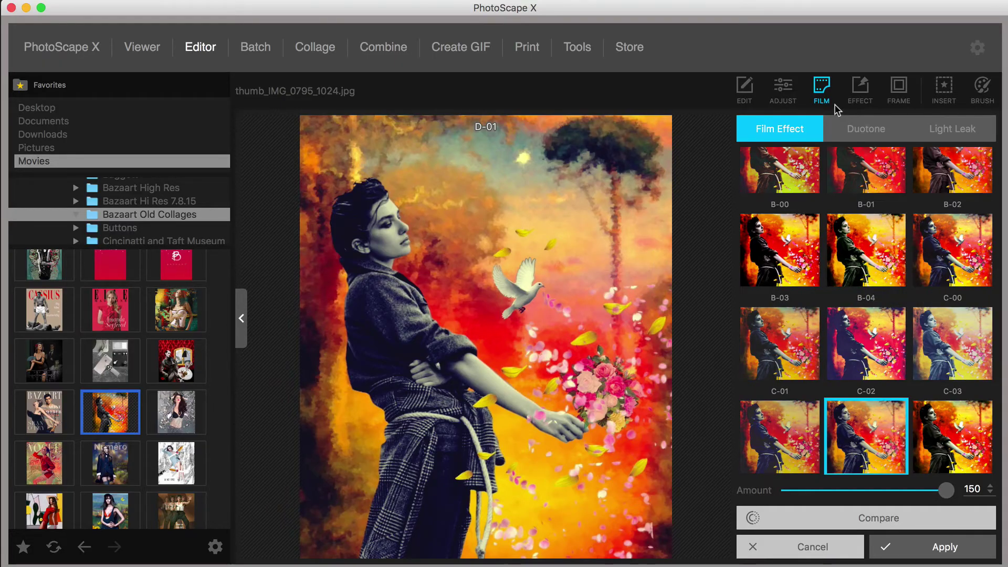
# Browse Duotone looks, then mirror, flip and rotate the Light Leak 001 overlay.
pyautogui.click(872, 127)
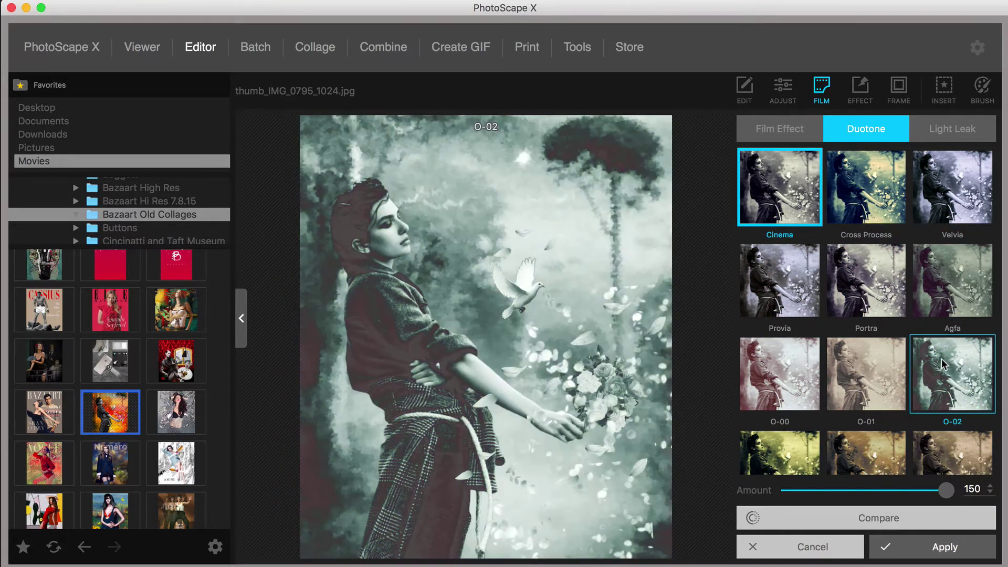
pyautogui.click(946, 135)
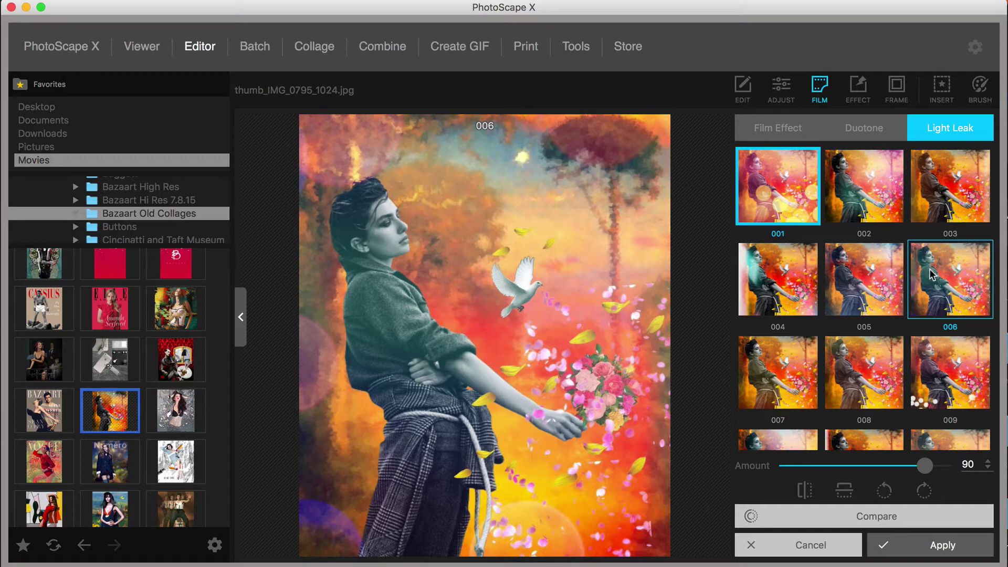
pyautogui.scroll(-2, 956, 435)
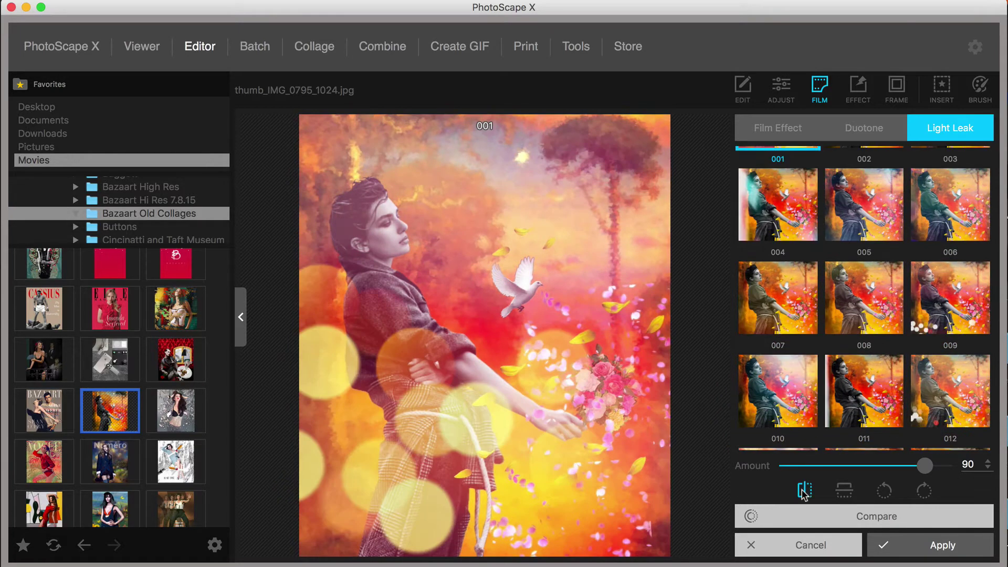
pyautogui.click(803, 491)
pyautogui.click(844, 491)
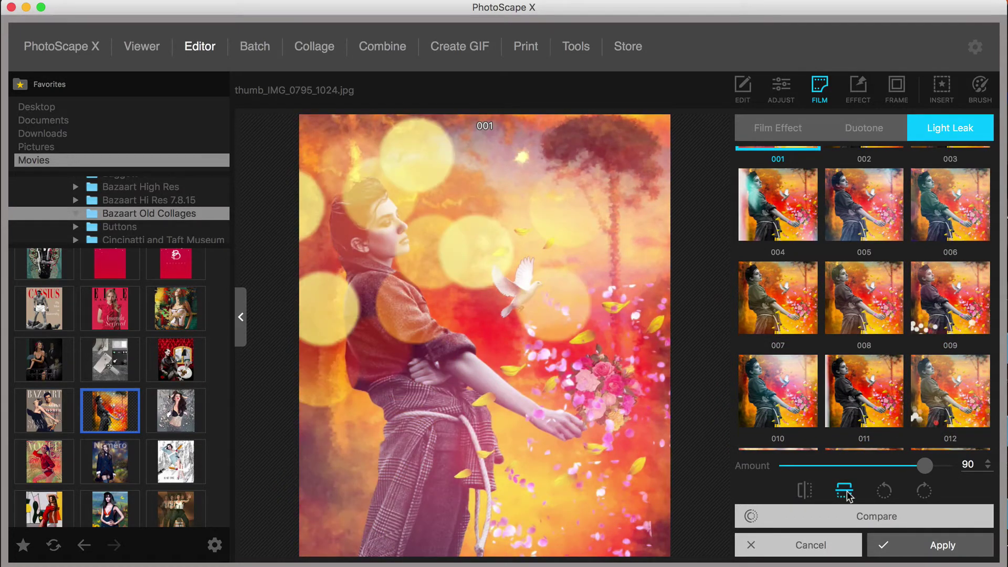
pyautogui.click(844, 491)
pyautogui.click(885, 490)
pyautogui.click(885, 491)
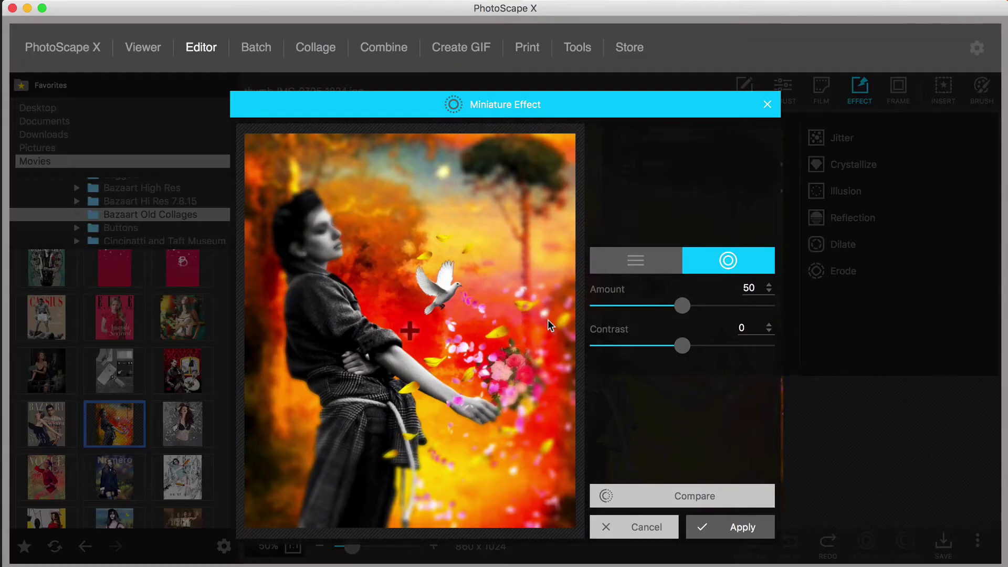
# Try a Miniature Effect focused on the woman at blur 96, then apply Crystallize at Amount 89.
pyautogui.moveTo(434, 314)
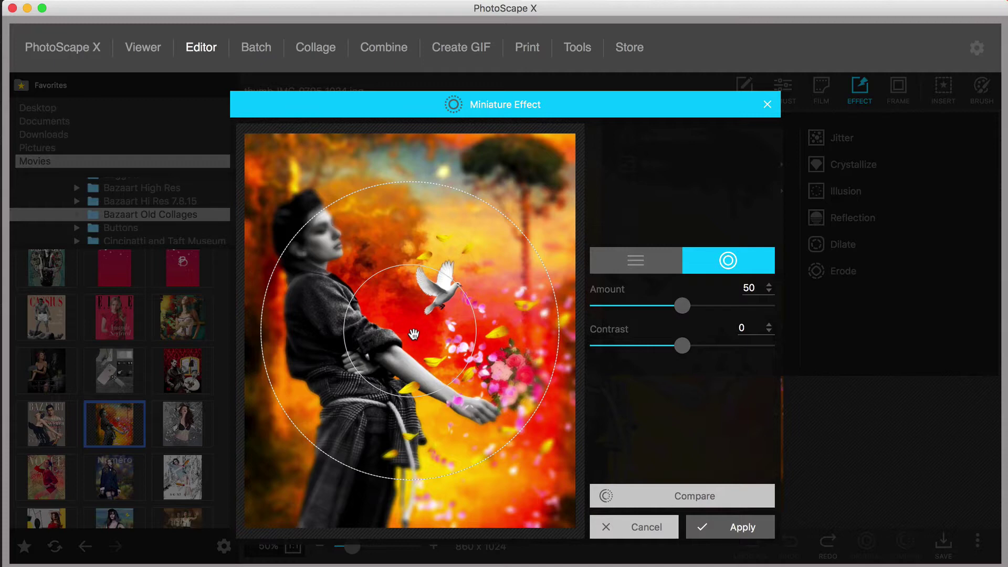
pyautogui.moveTo(408, 328); pyautogui.dragTo(314, 245)
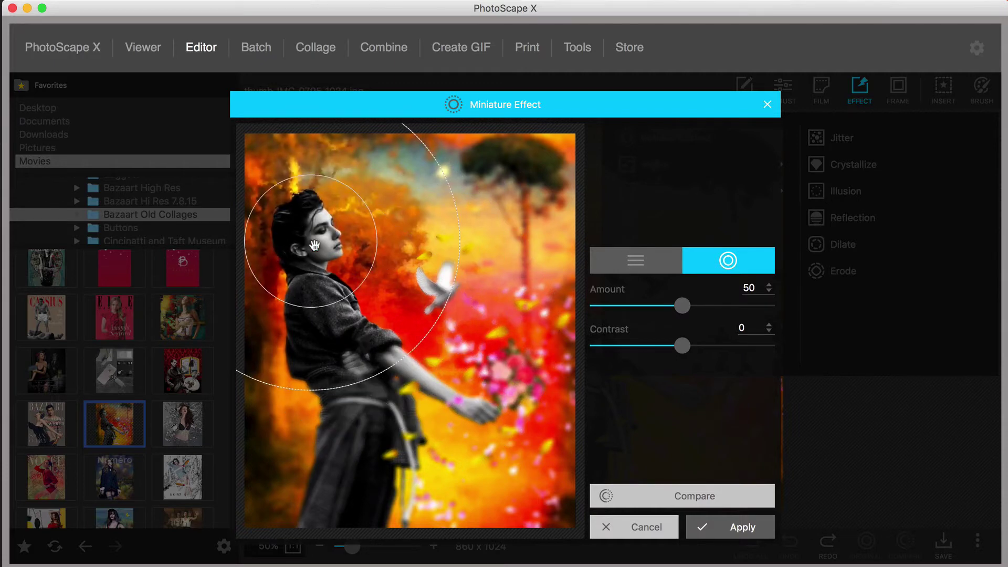
pyautogui.moveTo(421, 328); pyautogui.dragTo(400, 303)
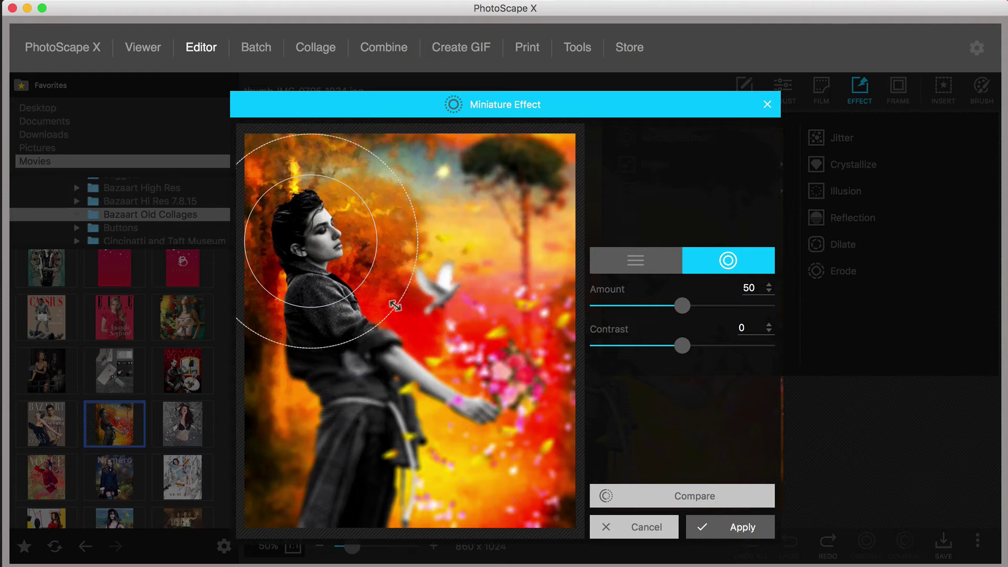
pyautogui.moveTo(688, 309); pyautogui.dragTo(759, 310)
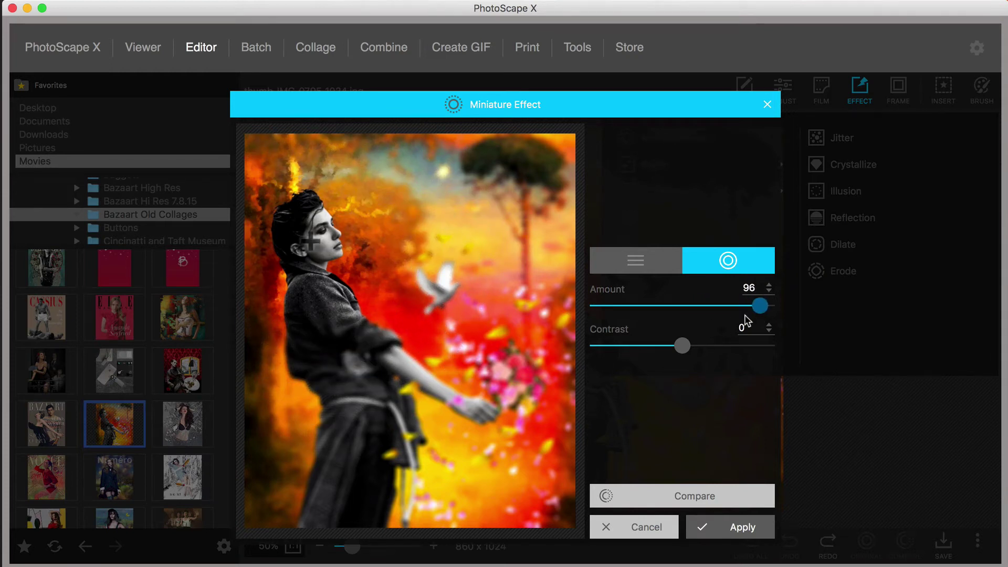
pyautogui.moveTo(387, 318); pyautogui.dragTo(402, 327)
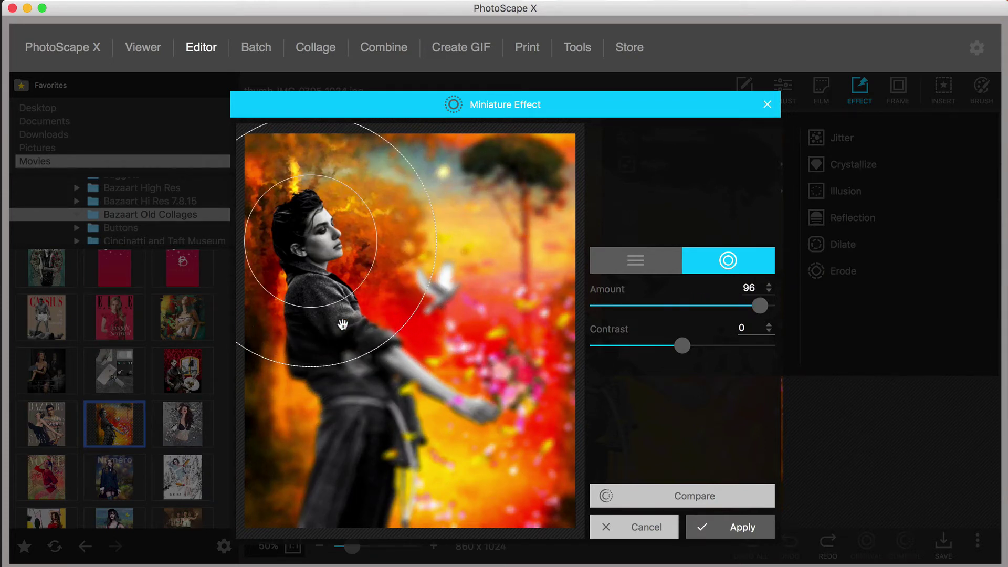
pyautogui.click(656, 265)
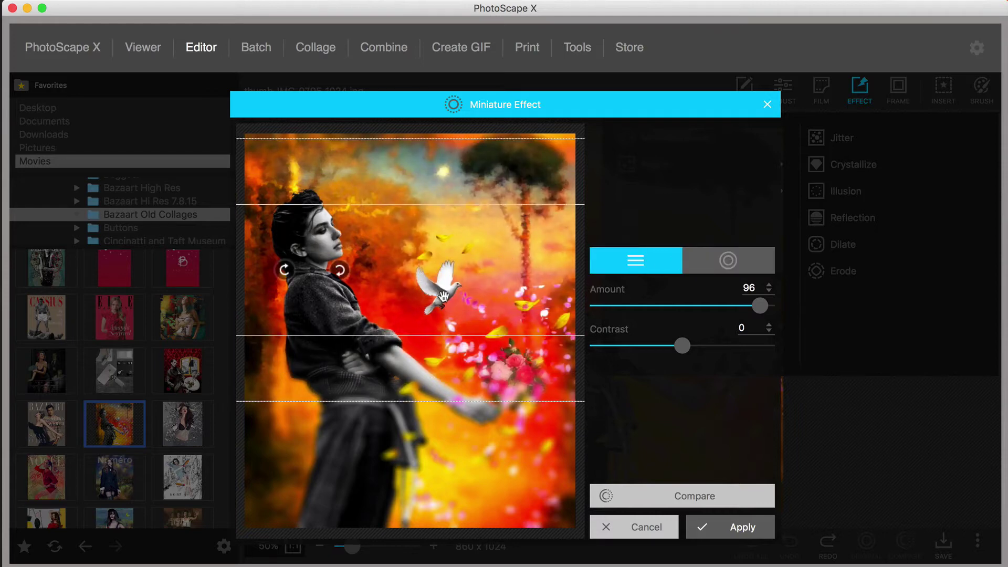
pyautogui.moveTo(444, 297); pyautogui.dragTo(442, 240)
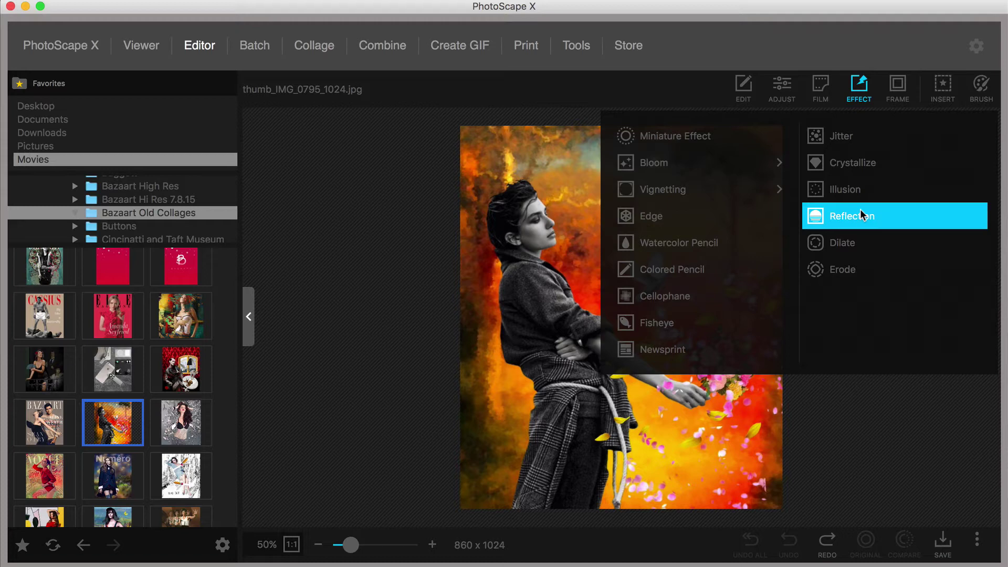
pyautogui.click(848, 168)
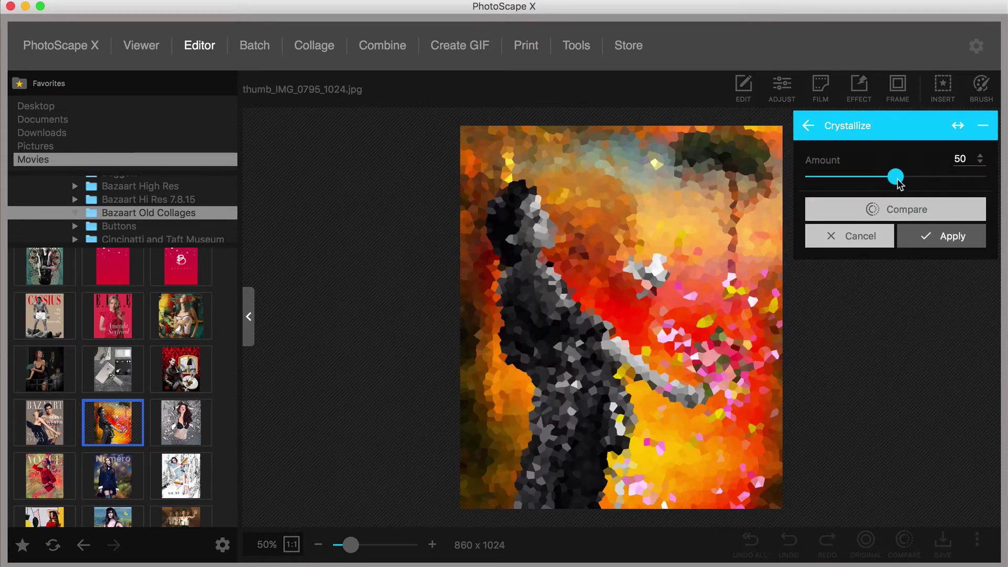
pyautogui.moveTo(896, 176); pyautogui.dragTo(952, 187)
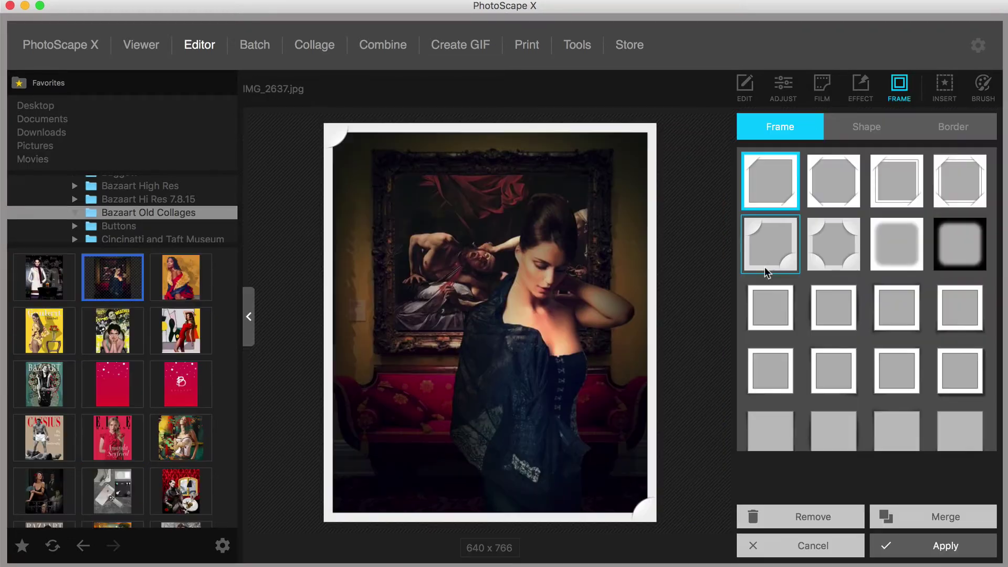
# Preview frame styles from soft blurred edge and plain white to pink and mint.
pyautogui.click(840, 157)
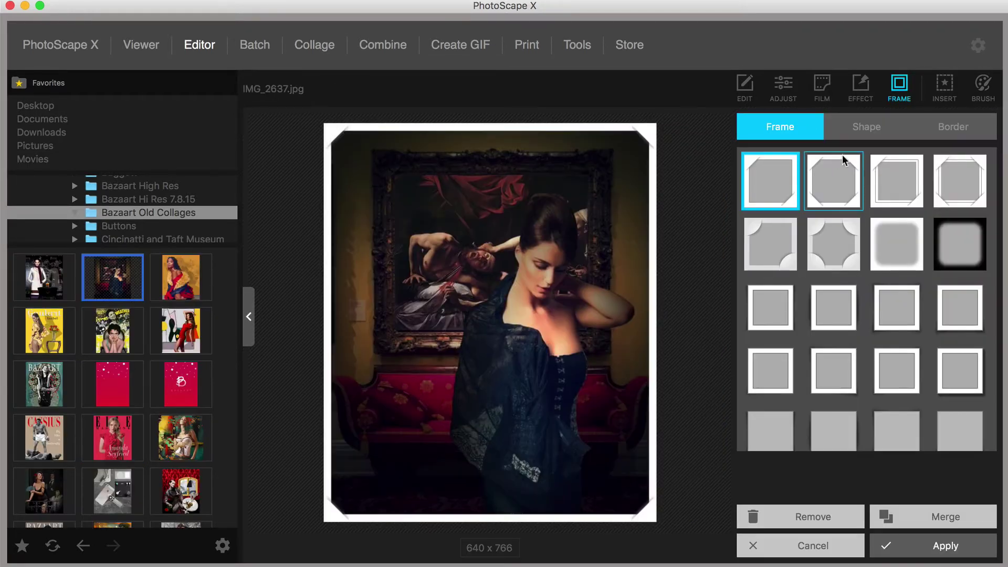
pyautogui.click(896, 194)
pyautogui.click(901, 248)
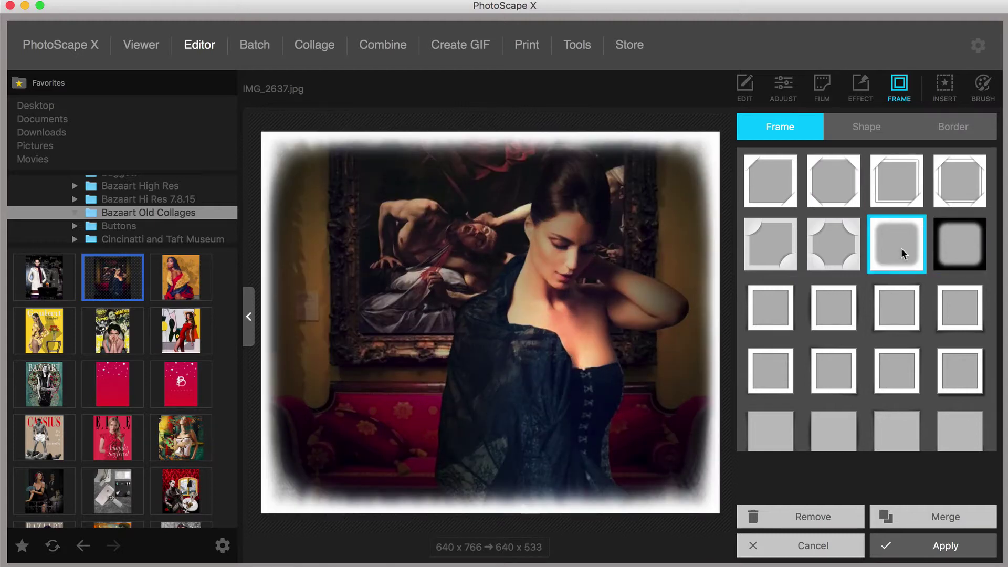
pyautogui.click(839, 306)
pyautogui.scroll(-10, 839, 306)
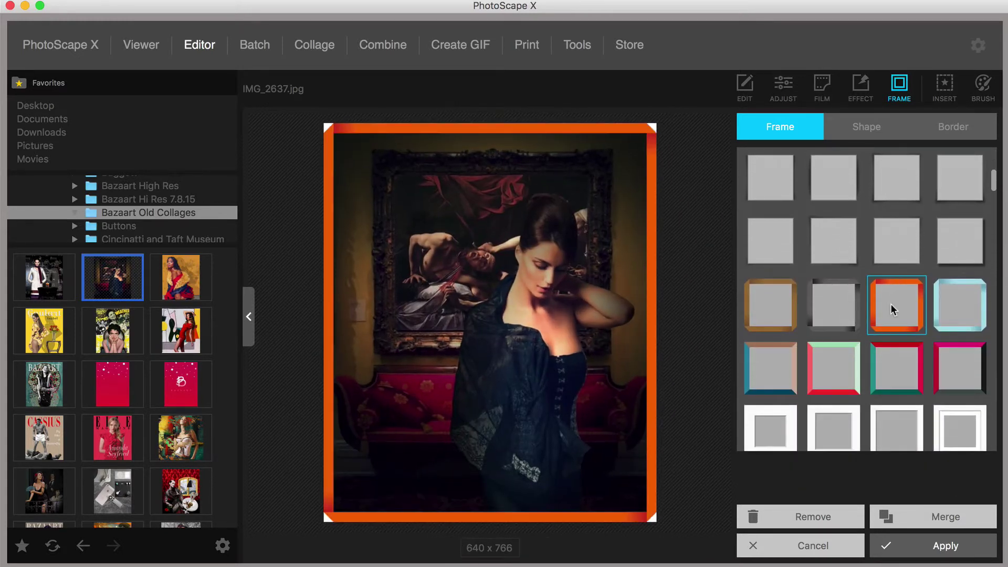
pyautogui.click(825, 373)
# Preview a circular shape with polka-dot, then transparent, background.
pyautogui.click(868, 130)
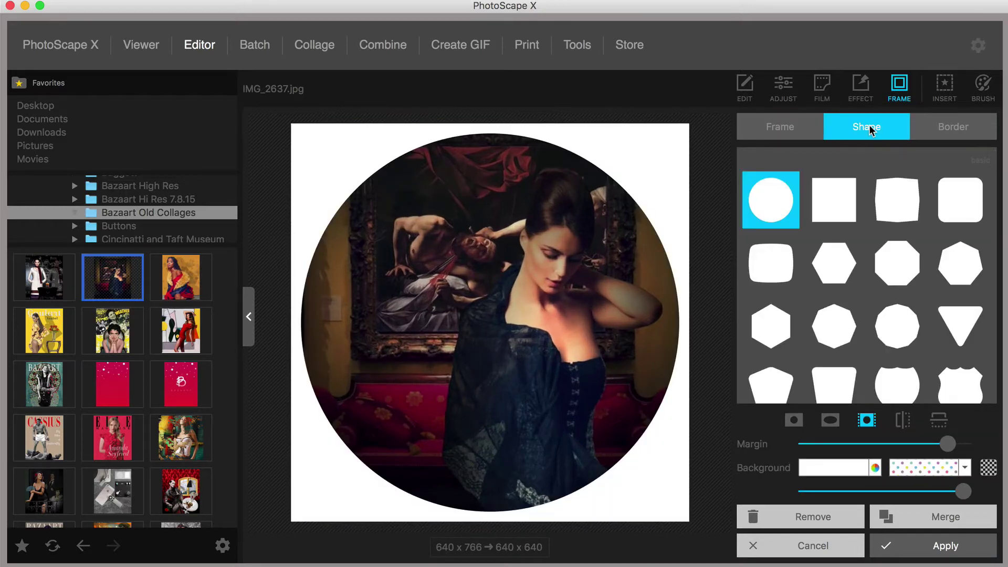
pyautogui.click(949, 133)
pyautogui.click(887, 135)
pyautogui.click(988, 467)
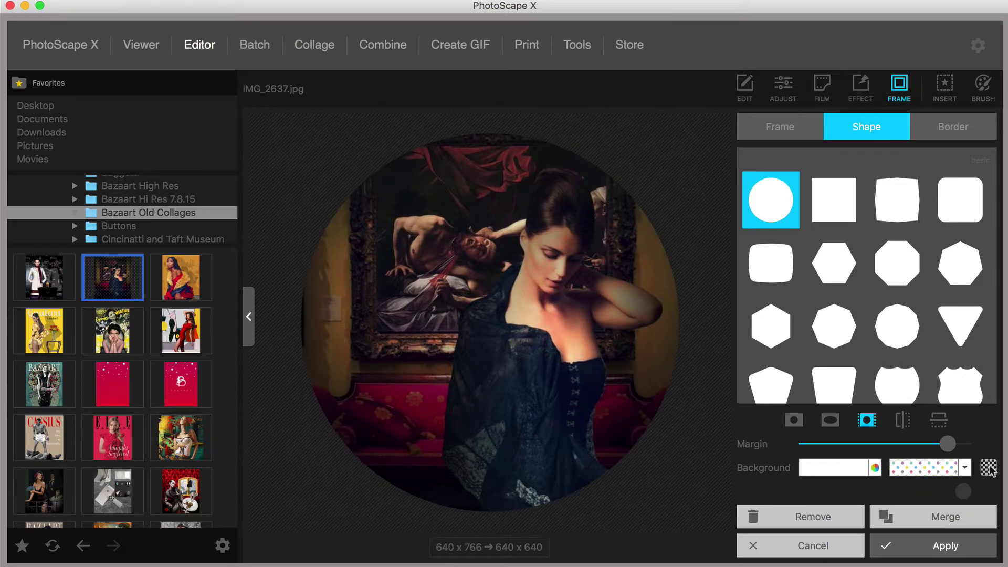
pyautogui.click(937, 467)
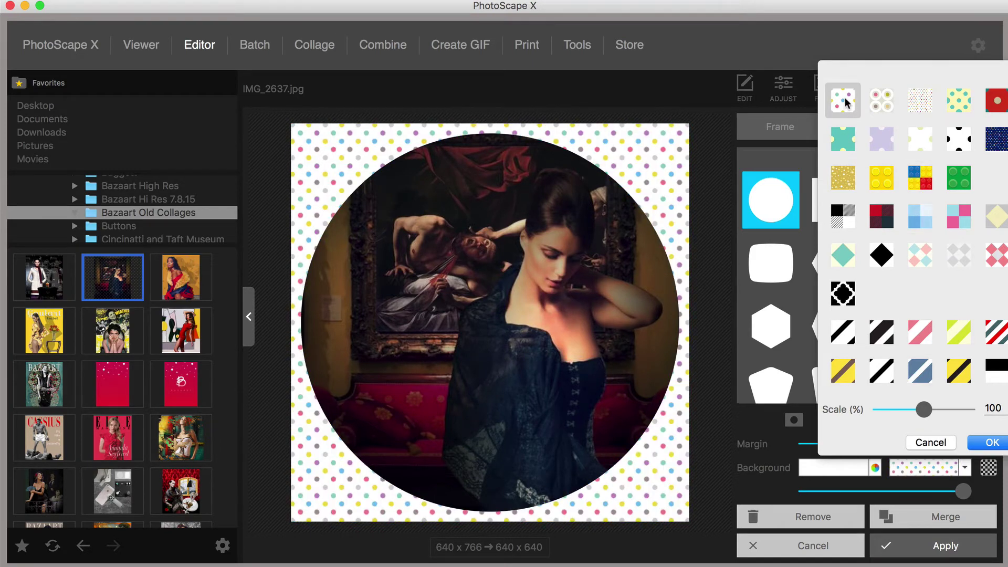
pyautogui.click(987, 468)
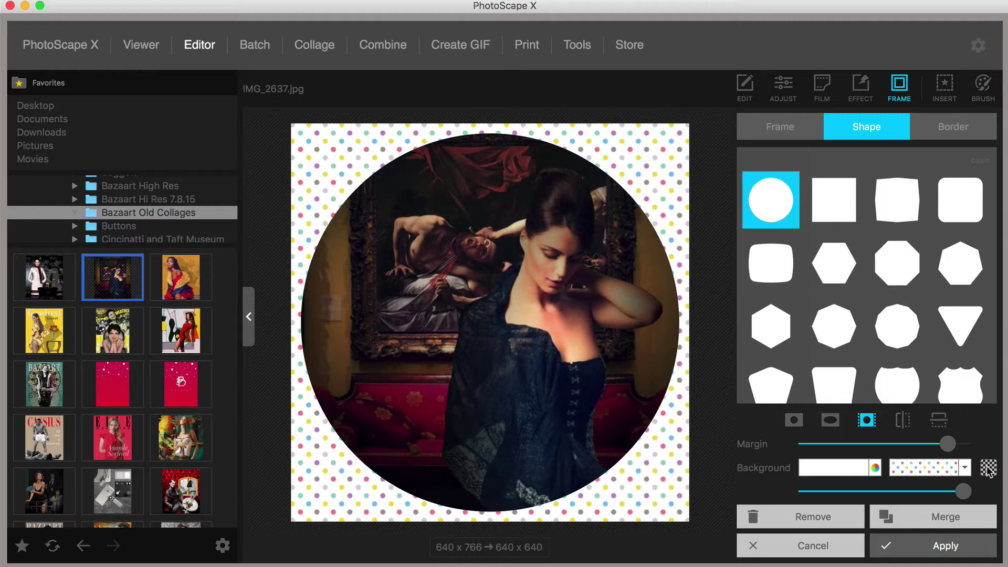
pyautogui.click(987, 468)
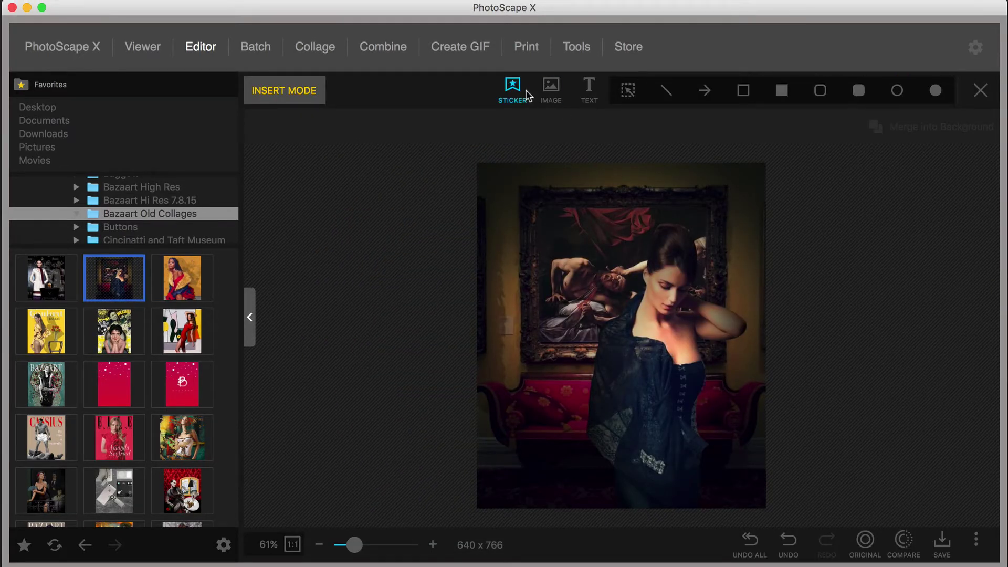
# Add a cartoon face sticker, a Text object, a yellow arrow and a yellow ellipse.
pyautogui.click(512, 89)
pyautogui.click(641, 483)
pyautogui.moveTo(665, 312)
pyautogui.mouseDown()
pyautogui.moveTo(647, 314)
pyautogui.moveTo(590, 227)
pyautogui.mouseUp()
pyautogui.click(589, 89)
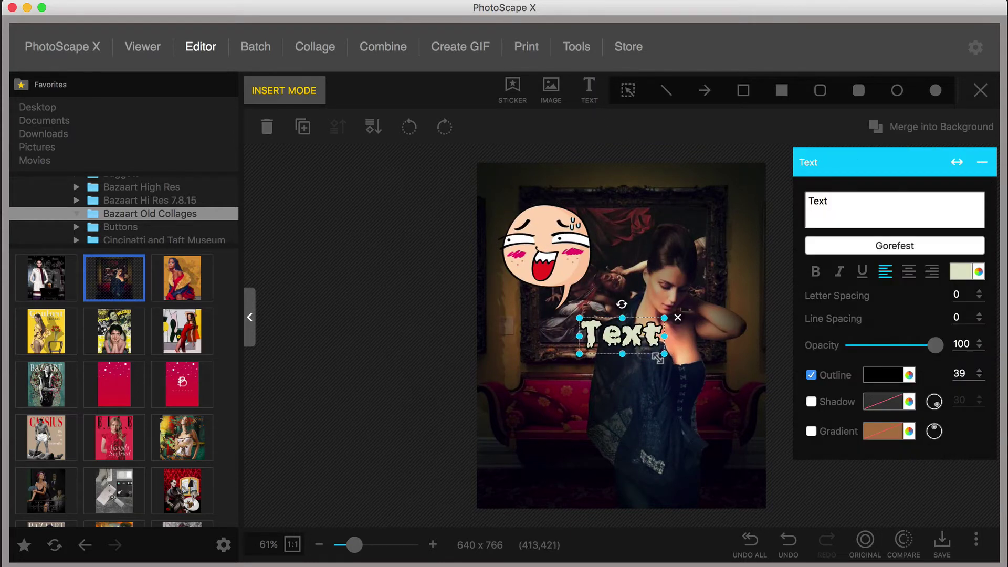
pyautogui.moveTo(657, 359); pyautogui.dragTo(700, 367)
pyautogui.click(705, 90)
pyautogui.moveTo(628, 222); pyautogui.dragTo(671, 319)
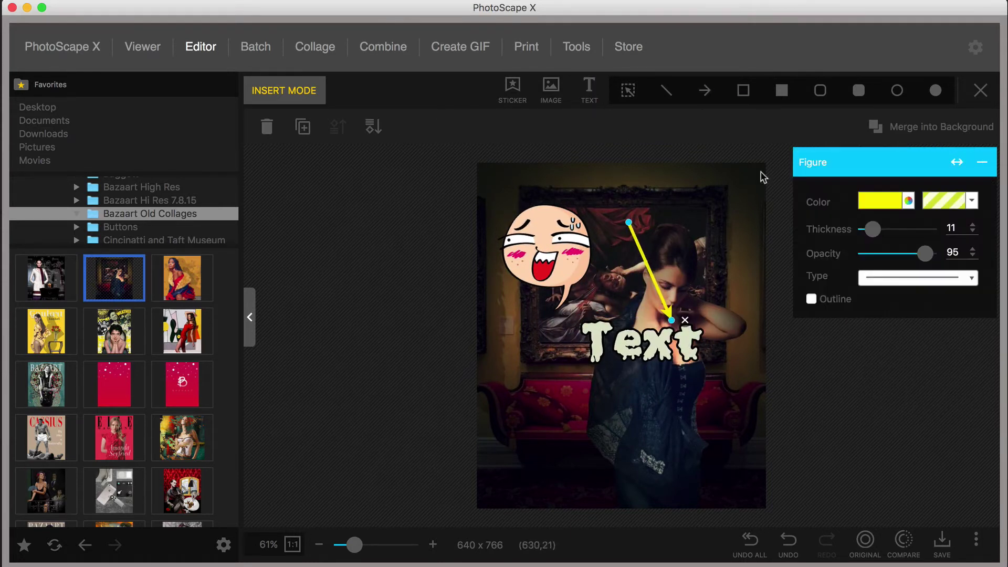
pyautogui.click(895, 94)
pyautogui.moveTo(508, 383); pyautogui.dragTo(646, 467)
# Undo the ellipse, delete the text, arrow and sticker, and exit Insert mode.
pyautogui.press('super+z')
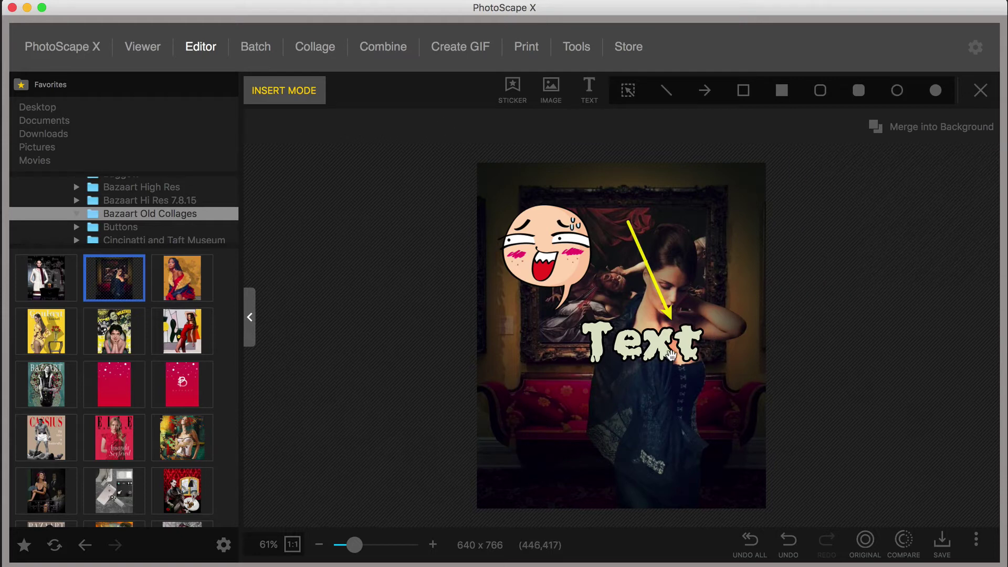
pyautogui.click(672, 356)
pyautogui.press('Delete')
pyautogui.click(641, 248)
pyautogui.press('Delete')
pyautogui.click(582, 226)
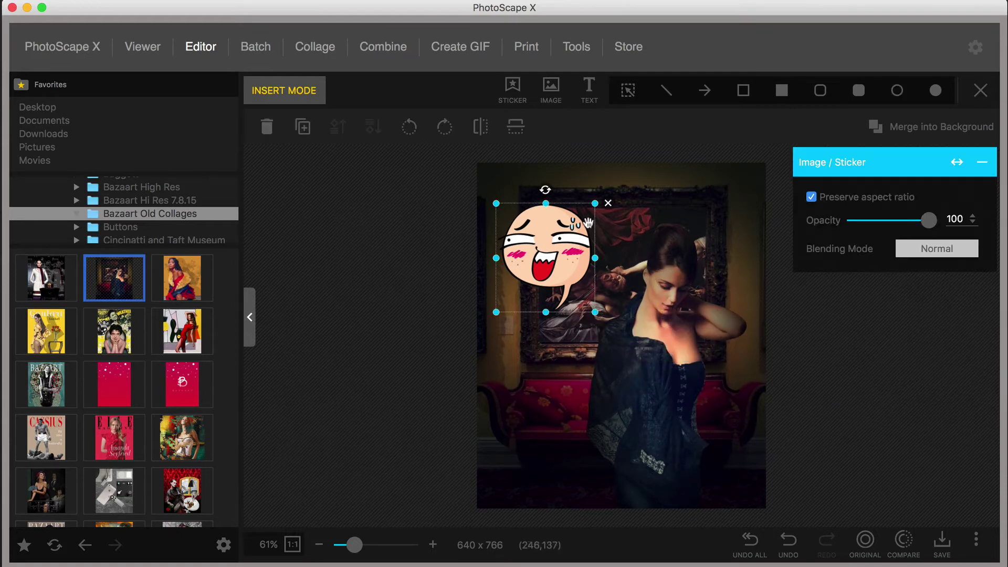
pyautogui.press('Delete')
pyautogui.click(979, 90)
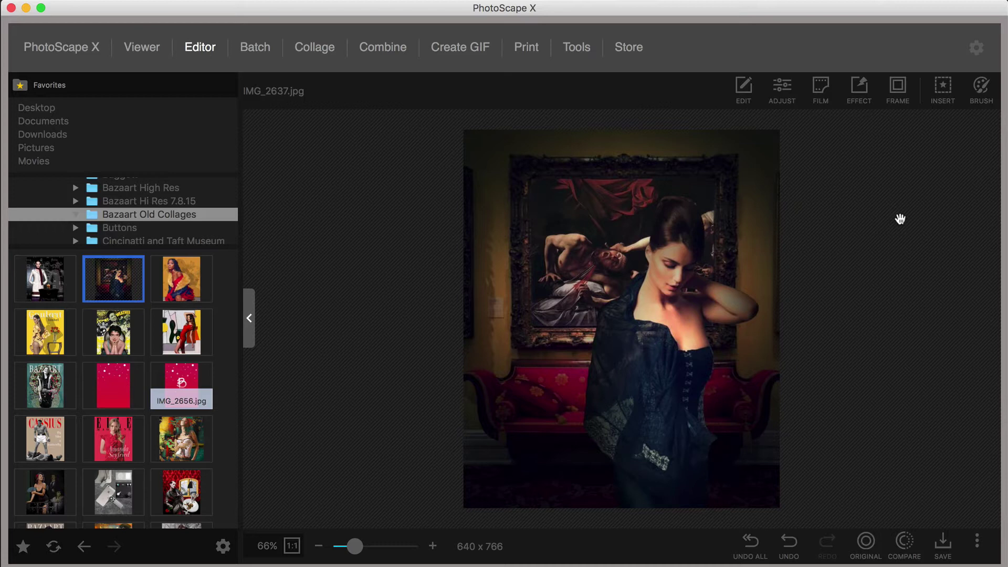
# Paint a pink stroke over the figure, then desaturate it with the Grayscale brush.
pyautogui.click(981, 91)
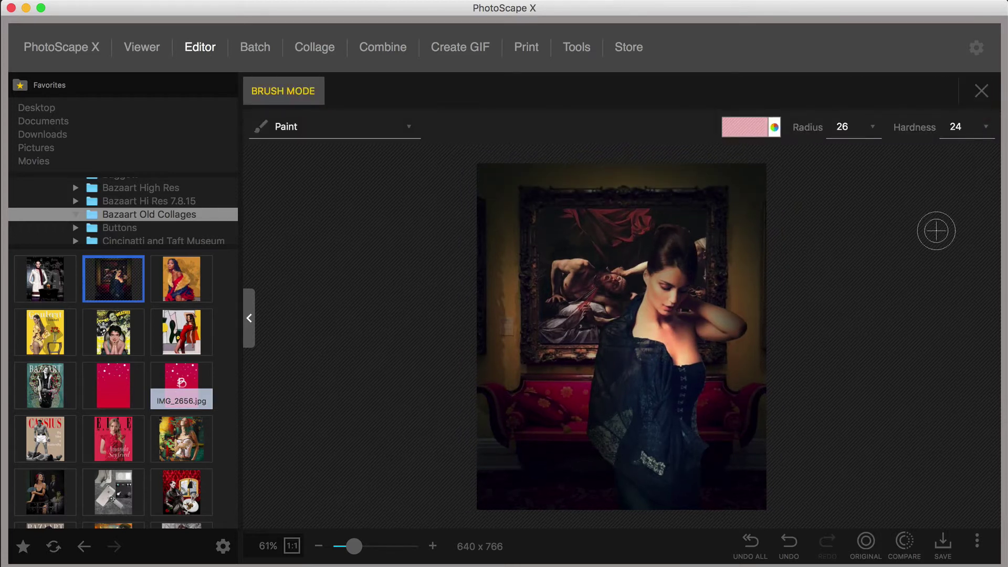
pyautogui.click(287, 129)
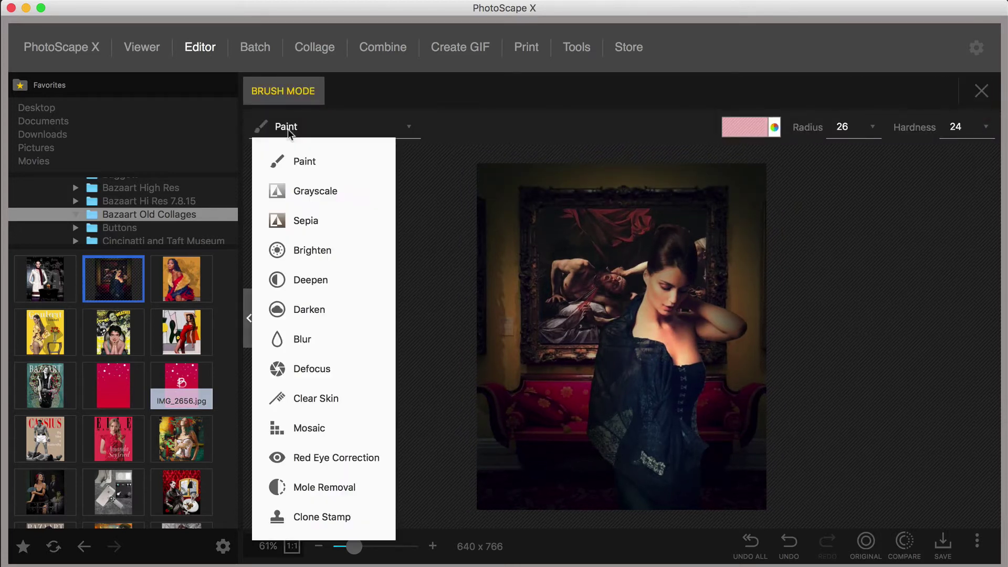
pyautogui.click(292, 157)
pyautogui.moveTo(593, 278)
pyautogui.mouseDown()
pyautogui.moveTo(639, 286)
pyautogui.moveTo(673, 324)
pyautogui.mouseUp()
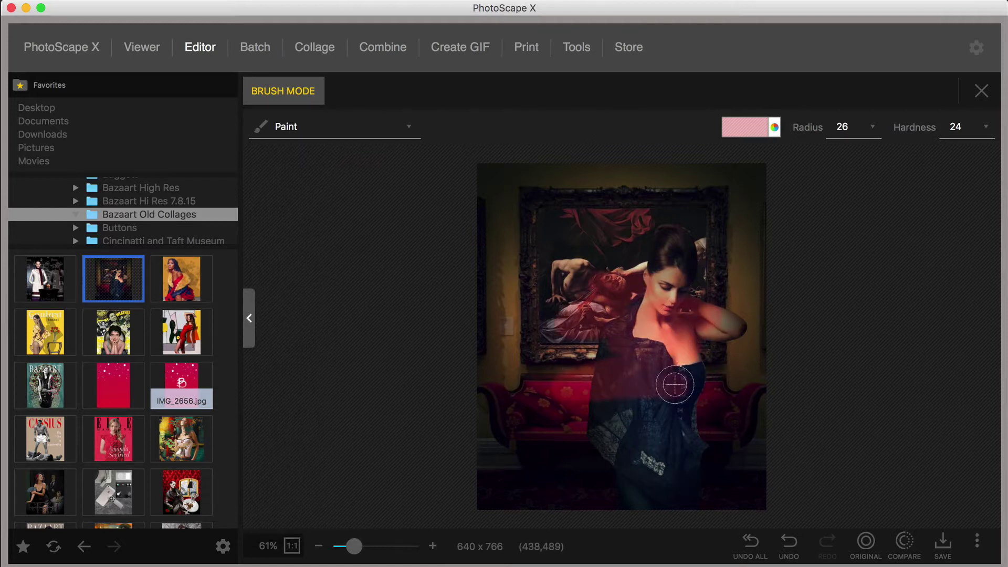
pyautogui.click(288, 127)
pyautogui.click(299, 191)
pyautogui.moveTo(588, 278)
pyautogui.mouseDown()
pyautogui.moveTo(636, 249)
pyautogui.moveTo(674, 306)
pyautogui.mouseUp()
# Brighten the left wall, pixelate part of the figure, then clone the woman's face onto the wall.
pyautogui.click(310, 134)
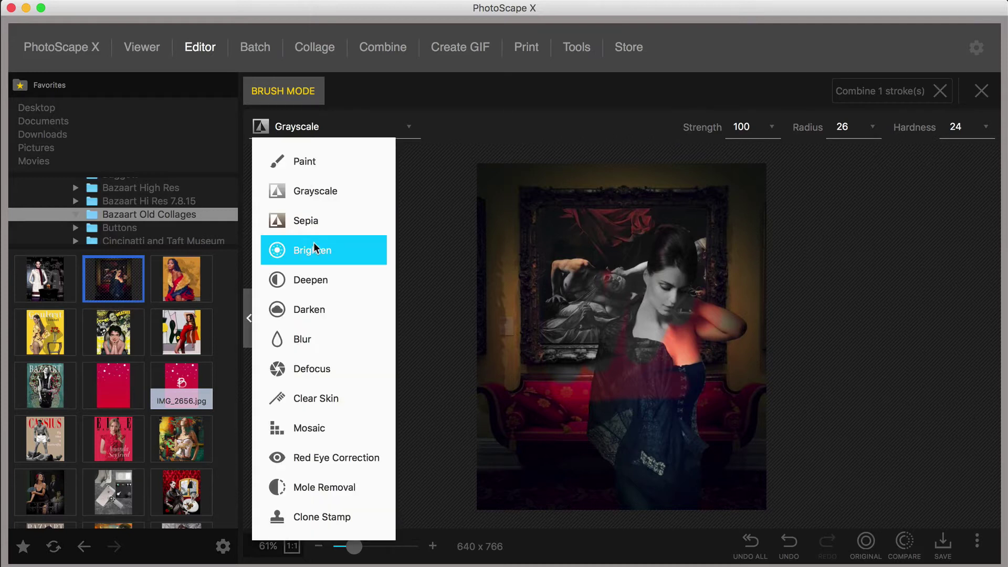
pyautogui.click(313, 251)
pyautogui.moveTo(512, 268)
pyautogui.mouseDown()
pyautogui.moveTo(486, 263)
pyautogui.moveTo(495, 294)
pyautogui.mouseUp()
pyautogui.click(302, 128)
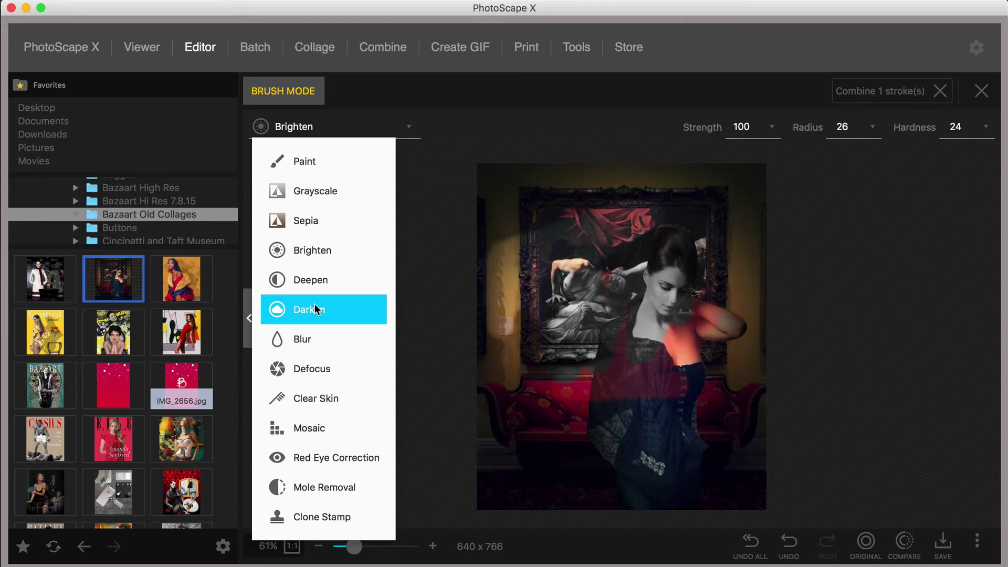
pyautogui.click(315, 427)
pyautogui.moveTo(611, 279)
pyautogui.mouseDown()
pyautogui.moveTo(666, 372)
pyautogui.moveTo(695, 379)
pyautogui.moveTo(738, 274)
pyautogui.moveTo(576, 264)
pyautogui.moveTo(503, 227)
pyautogui.moveTo(575, 216)
pyautogui.moveTo(641, 182)
pyautogui.moveTo(696, 185)
pyautogui.moveTo(717, 346)
pyautogui.moveTo(746, 315)
pyautogui.mouseUp()
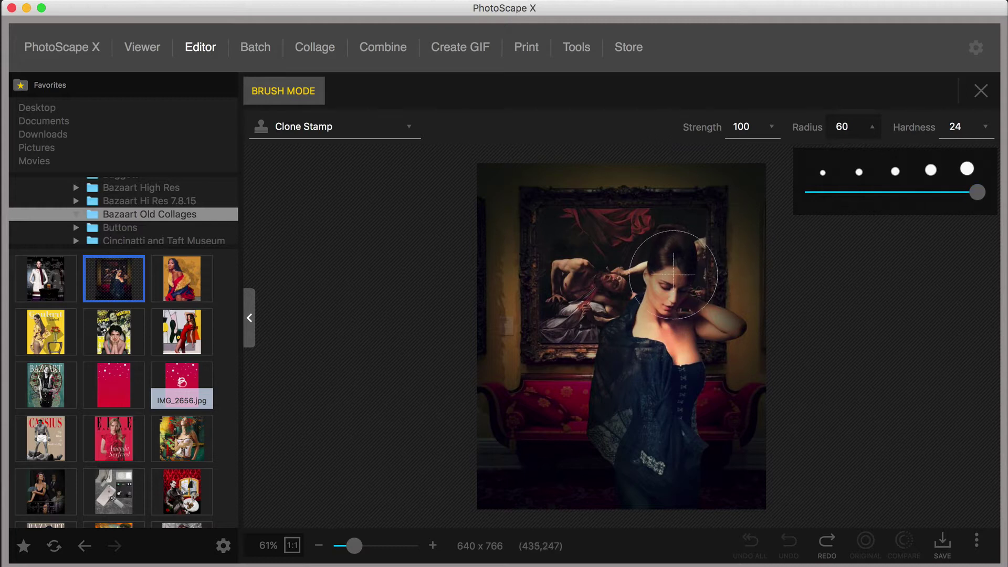
pyautogui.keyDown('alt'); pyautogui.click(672, 278); pyautogui.keyUp('alt')
pyautogui.click(520, 291)
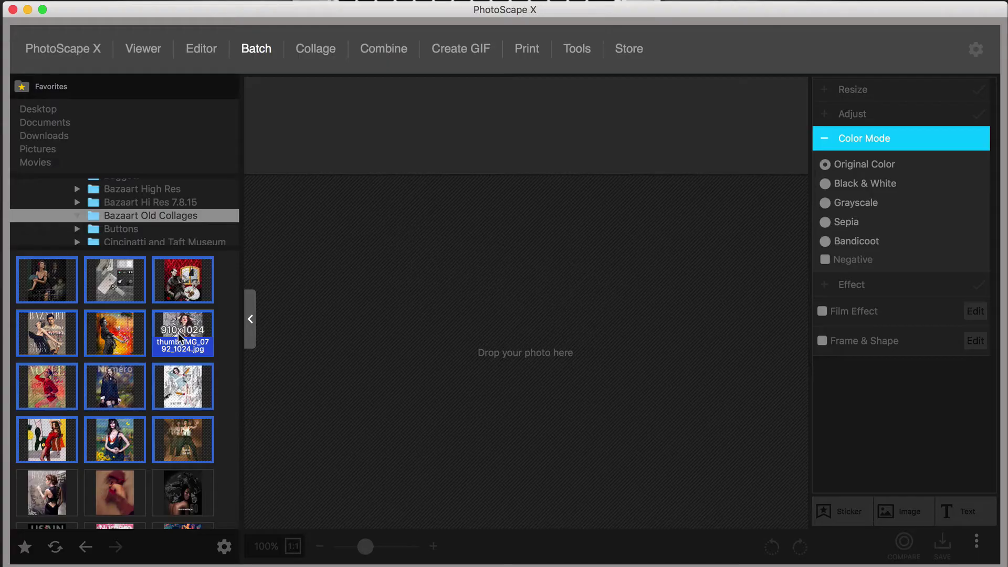
# Add the selected photos to the Batch and set Color Mode to Grayscale.
pyautogui.moveTo(182, 330); pyautogui.dragTo(528, 329)
pyautogui.click(825, 203)
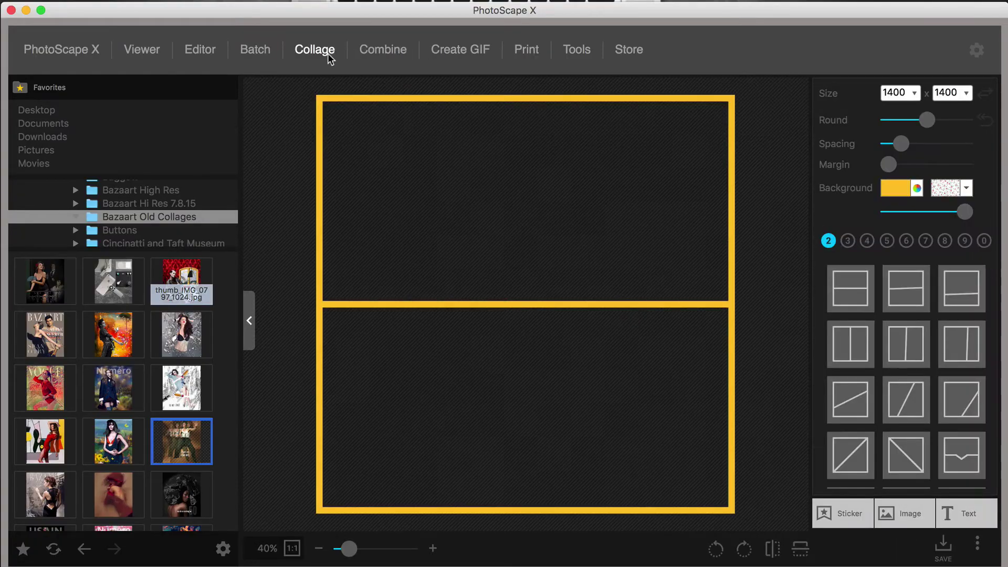
# Try several collage layouts, then apply the three-column five-photo layout.
pyautogui.scroll(-10, 899, 301)
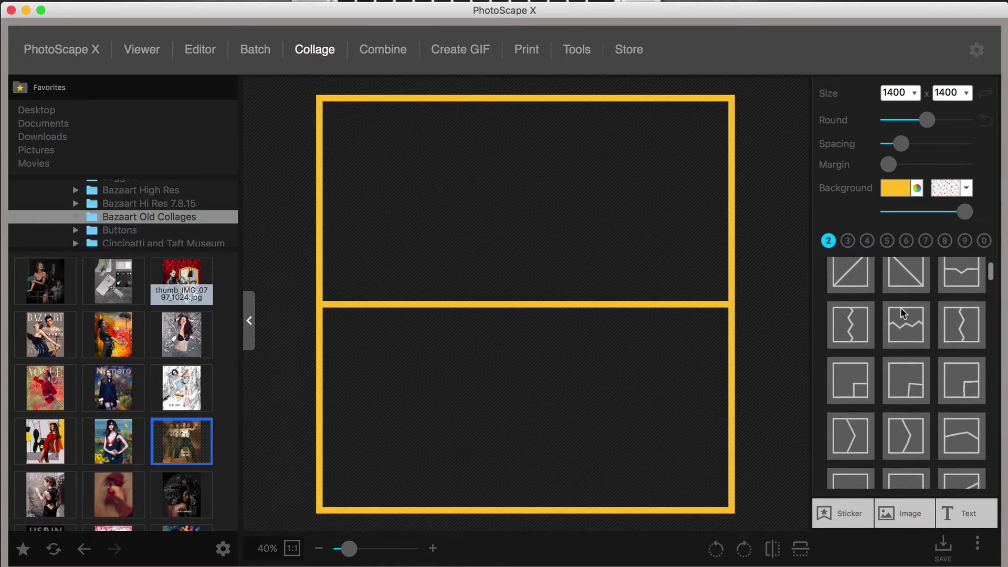
pyautogui.click(900, 315)
pyautogui.click(905, 368)
pyautogui.click(962, 422)
pyautogui.scroll(-2, 963, 422)
pyautogui.click(910, 430)
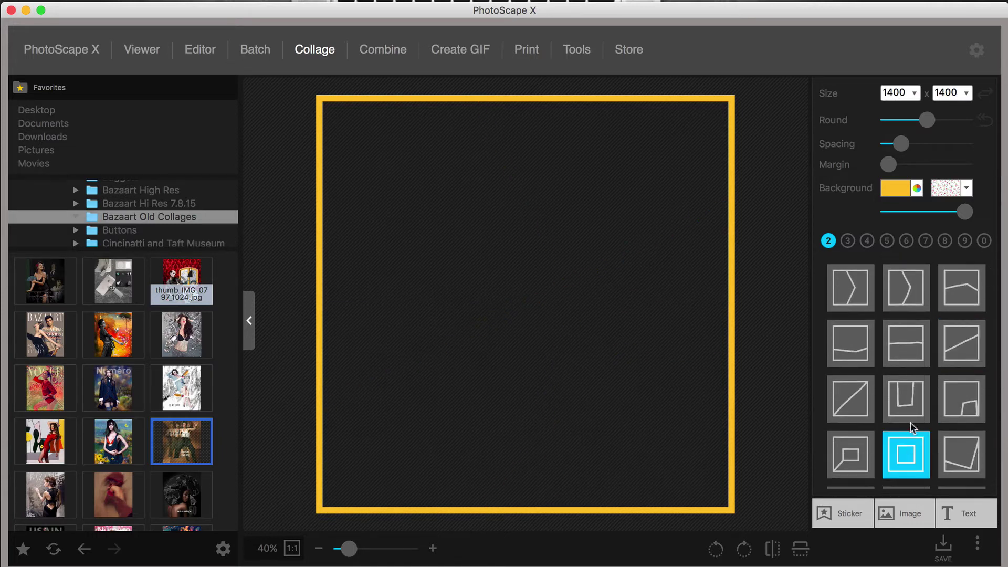
pyautogui.click(855, 243)
pyautogui.click(867, 241)
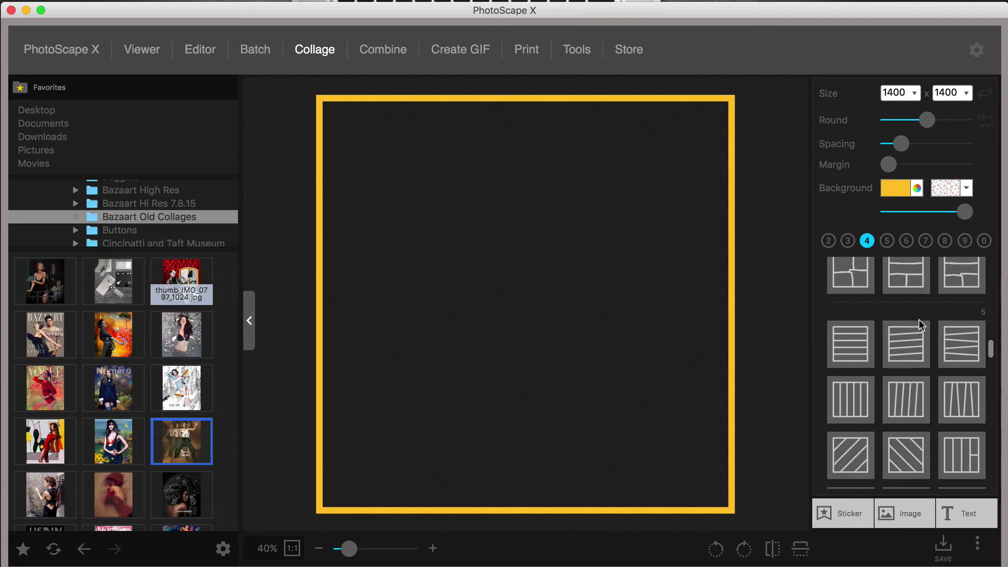
pyautogui.scroll(-5, 919, 325)
pyautogui.click(905, 333)
pyautogui.click(961, 383)
pyautogui.click(905, 430)
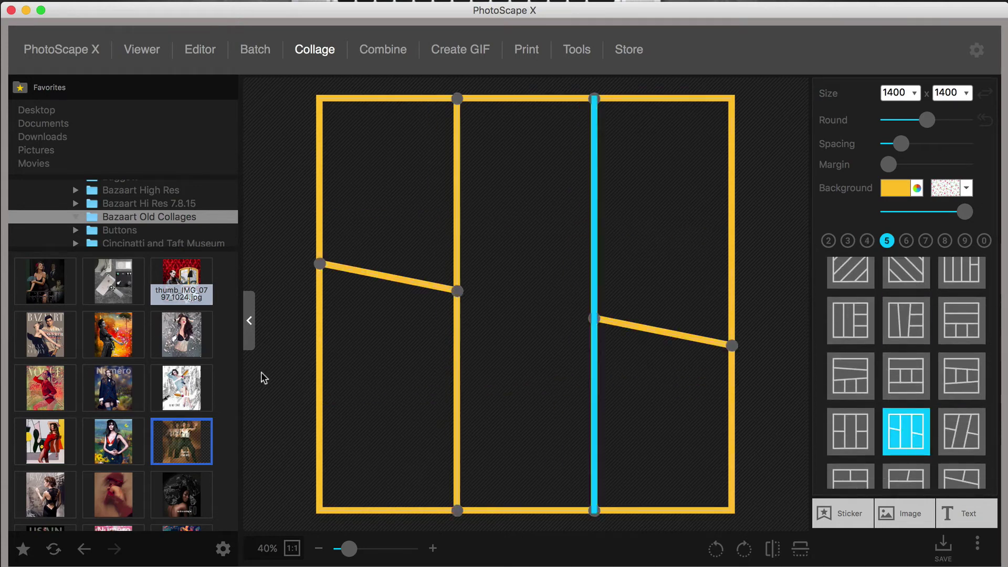
# Fill the five cells with the orange, red, Vogue, red-hair and Bruce Lee photos.
pyautogui.moveTo(114, 335); pyautogui.dragTo(389, 399)
pyautogui.moveTo(182, 281); pyautogui.dragTo(389, 189)
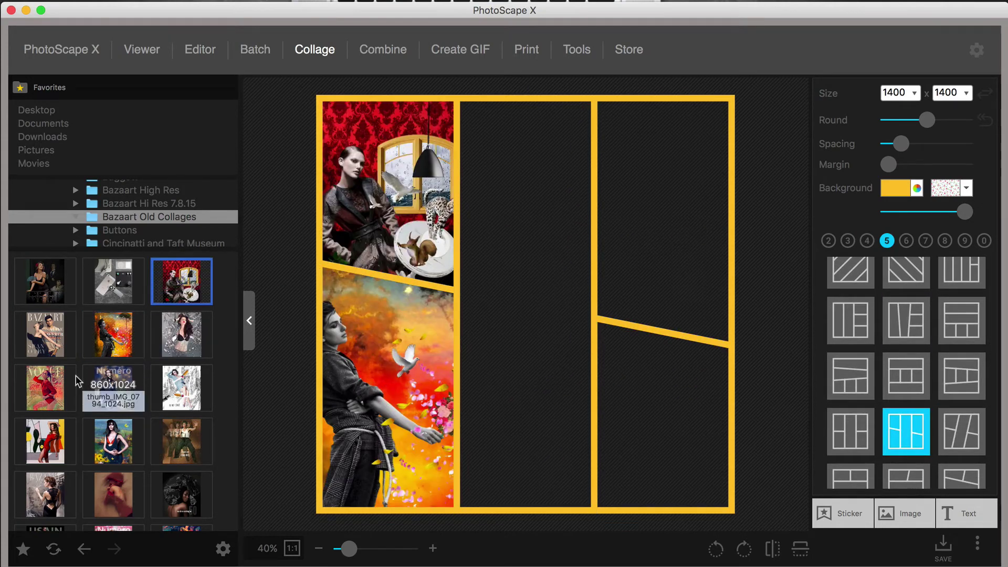
pyautogui.moveTo(74, 382); pyautogui.dragTo(519, 357)
pyautogui.moveTo(114, 494); pyautogui.dragTo(656, 420)
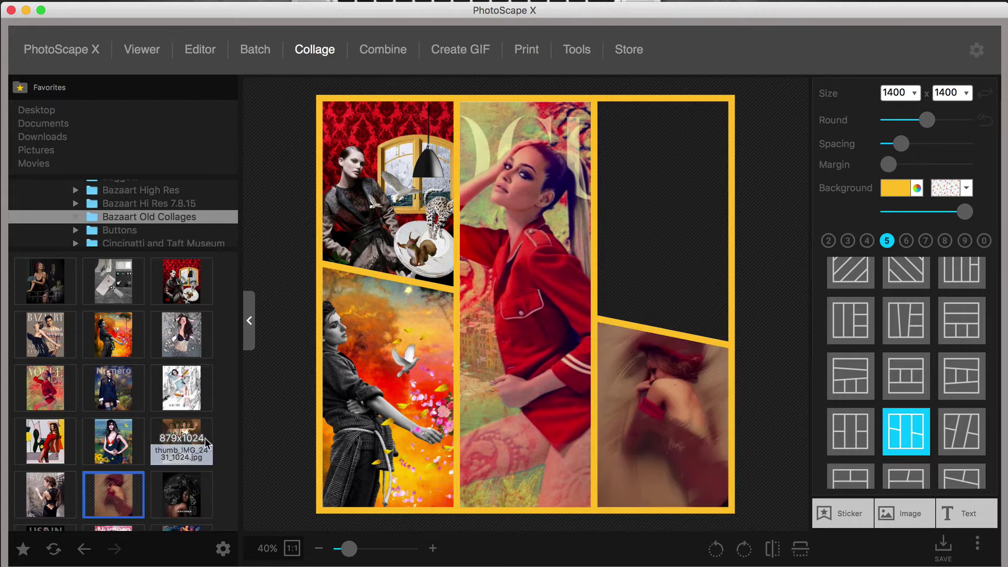
pyautogui.moveTo(207, 442); pyautogui.dragTo(662, 220)
# Adjust cell rounding and margin, and set the collage background colour to teal.
pyautogui.moveTo(927, 119); pyautogui.dragTo(898, 145)
pyautogui.moveTo(888, 164)
pyautogui.mouseDown()
pyautogui.moveTo(923, 164)
pyautogui.moveTo(892, 167)
pyautogui.mouseUp()
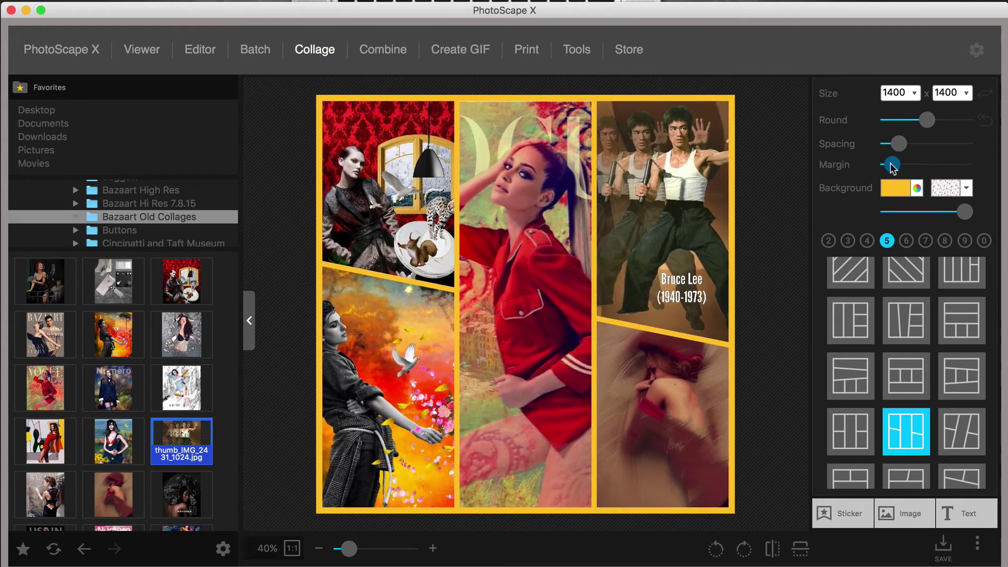
pyautogui.click(896, 188)
pyautogui.click(902, 389)
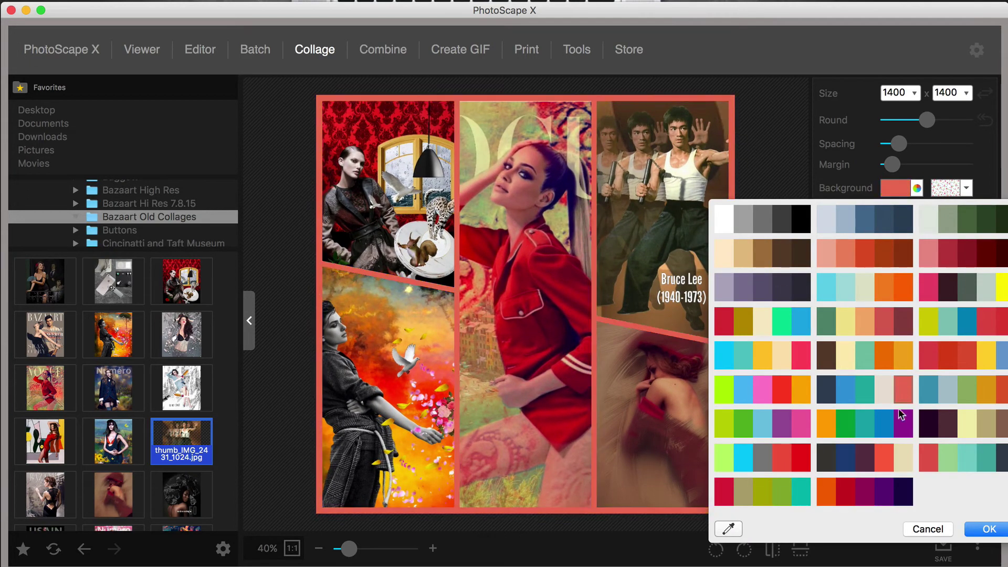
pyautogui.click(865, 430)
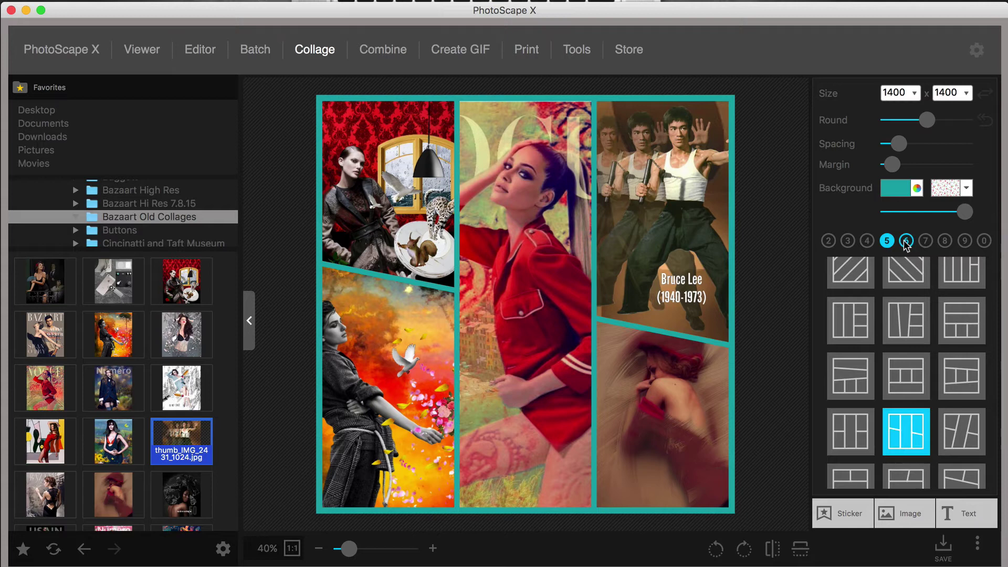
pyautogui.click(965, 241)
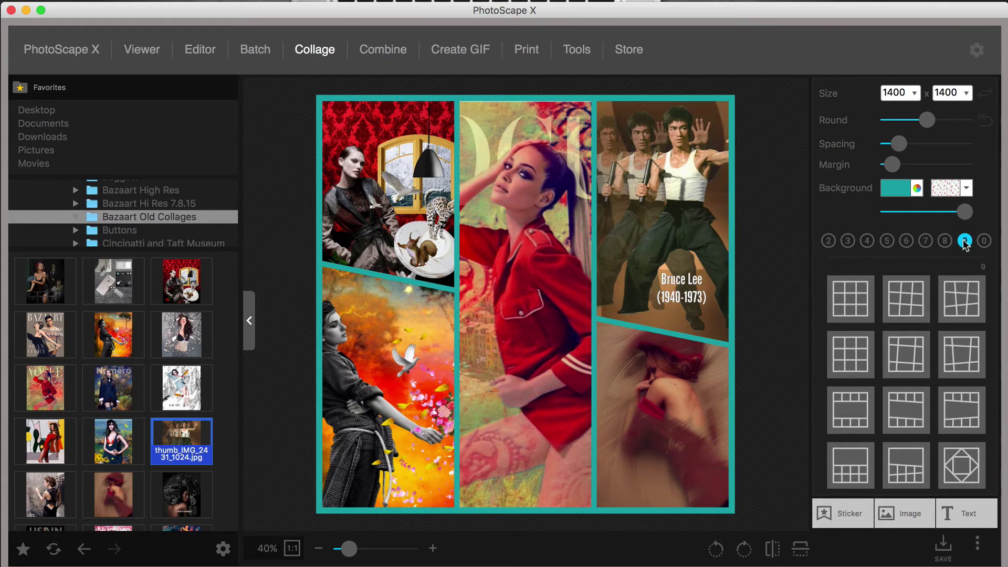
# Add a comic pink horseshoe sticker, shrink it, and rotate it to 315° on the lower-left photo.
pyautogui.click(845, 512)
pyautogui.click(713, 215)
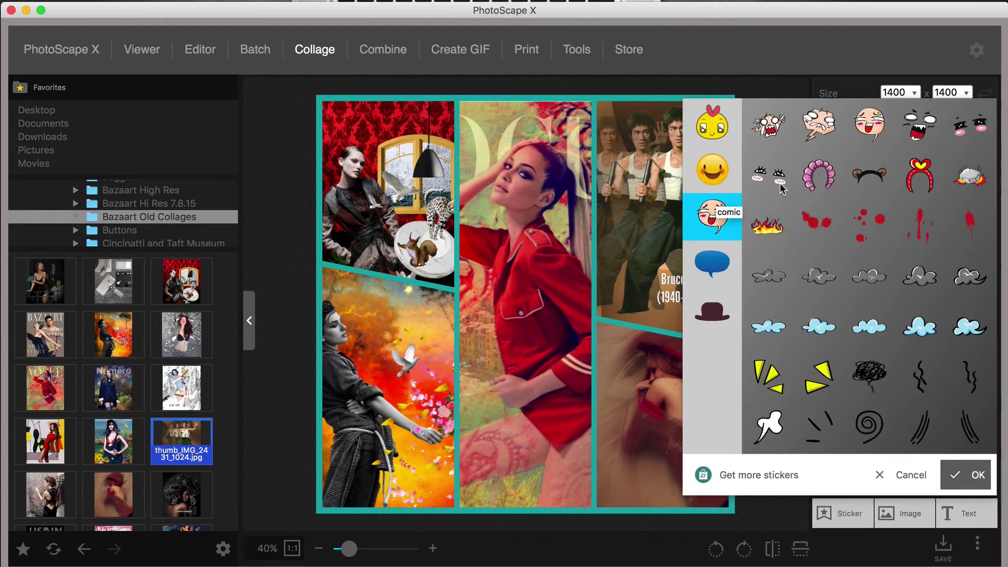
pyautogui.doubleClick(819, 174)
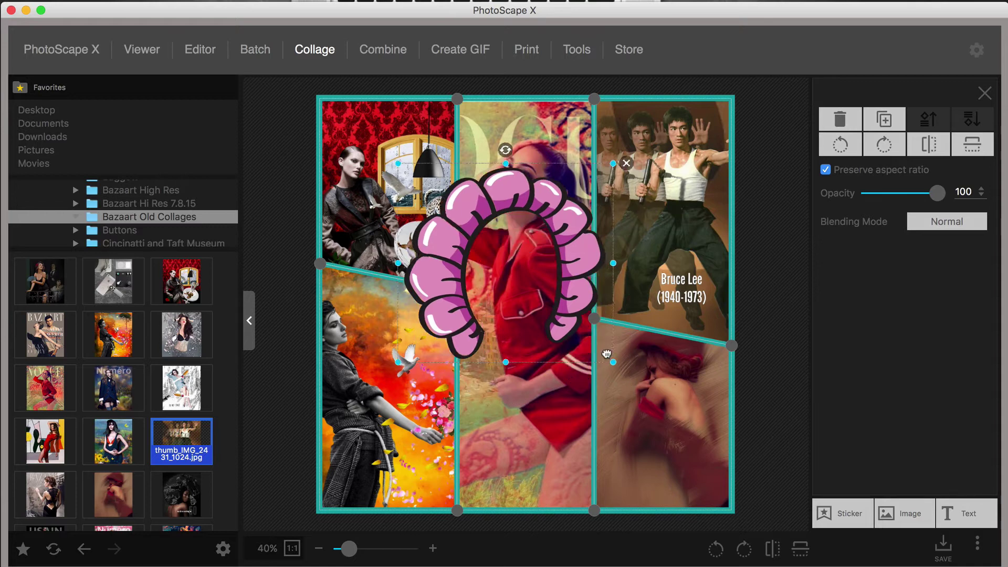
pyautogui.moveTo(606, 353); pyautogui.dragTo(555, 336)
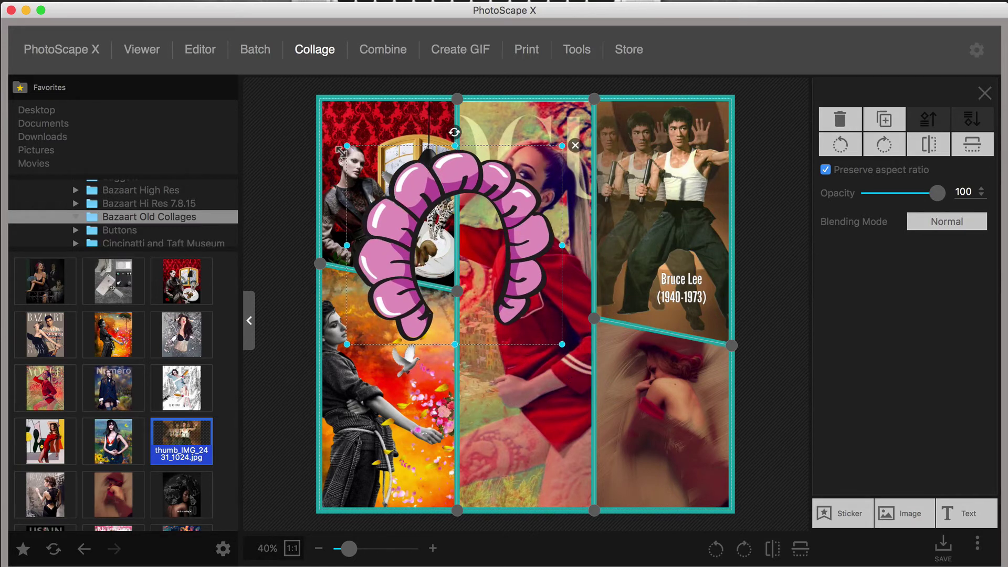
pyautogui.moveTo(342, 152); pyautogui.dragTo(444, 236)
pyautogui.moveTo(504, 223); pyautogui.dragTo(454, 242)
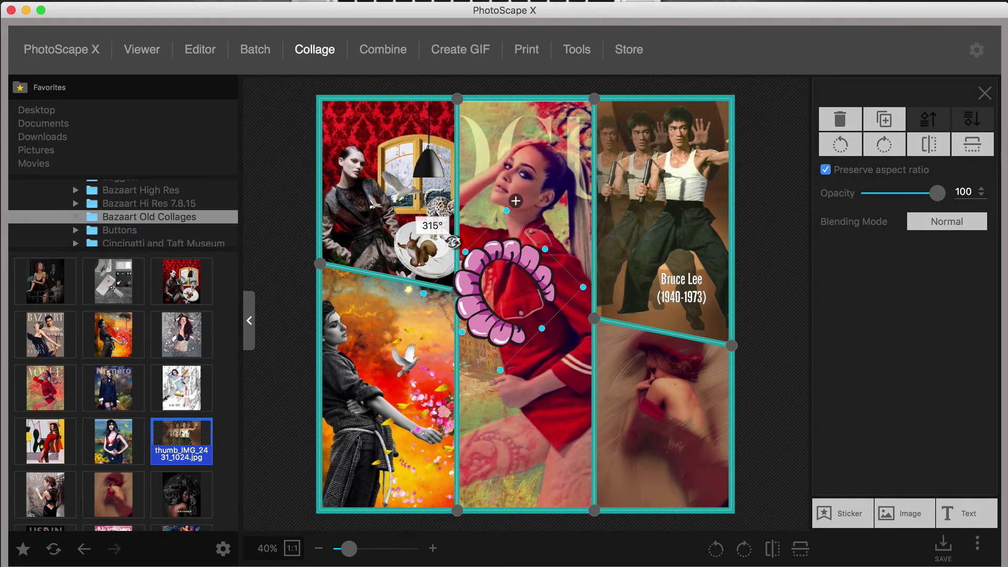
pyautogui.moveTo(519, 297); pyautogui.dragTo(496, 403)
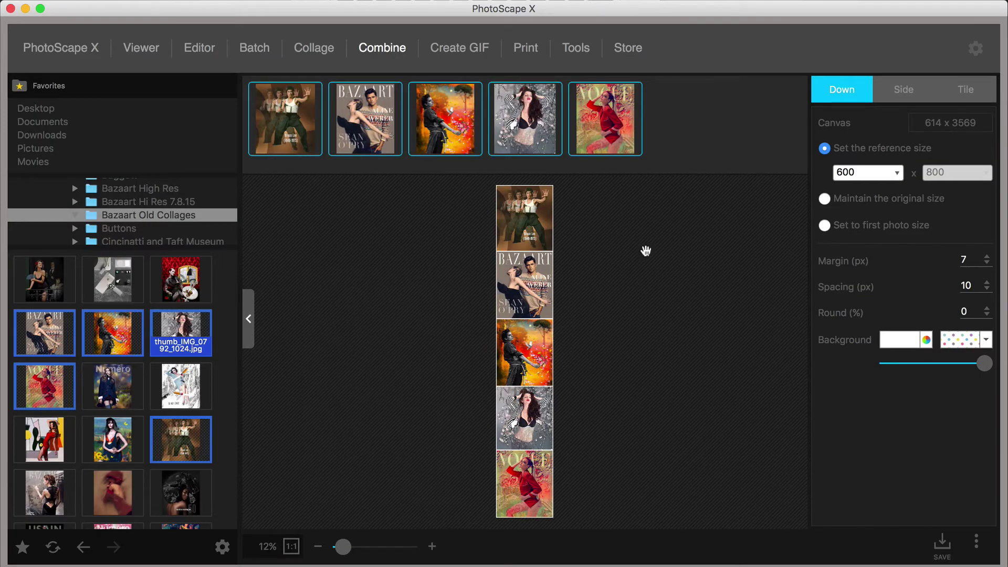
# Try the Combine arrangements and settle on a horizontal side-by-side strip.
pyautogui.click(903, 87)
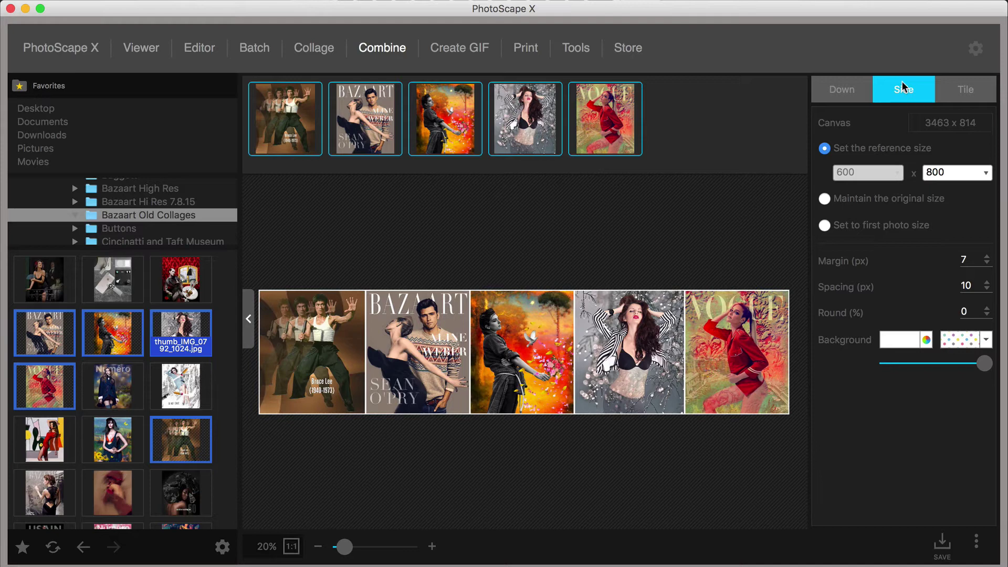
pyautogui.click(966, 89)
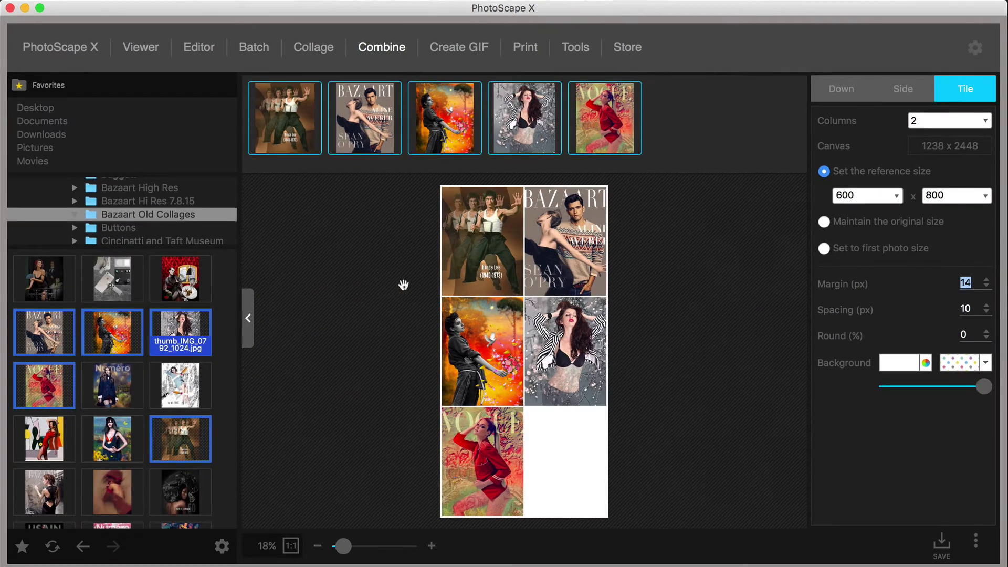
pyautogui.click(917, 88)
pyautogui.click(850, 89)
pyautogui.click(917, 87)
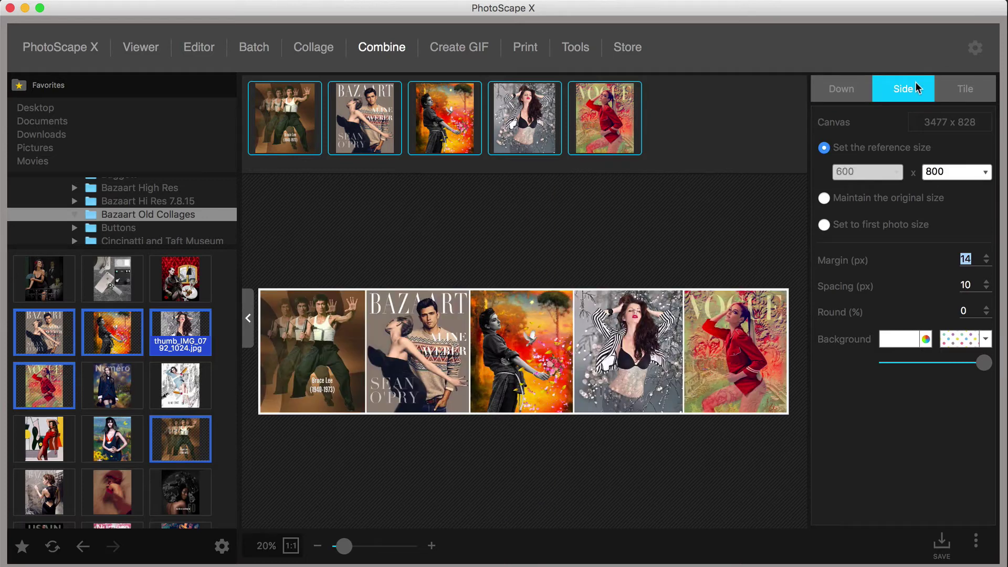
# Set spacing 22, Round 17 corners and a yellow, blue and red patterned background.
pyautogui.click(986, 282)
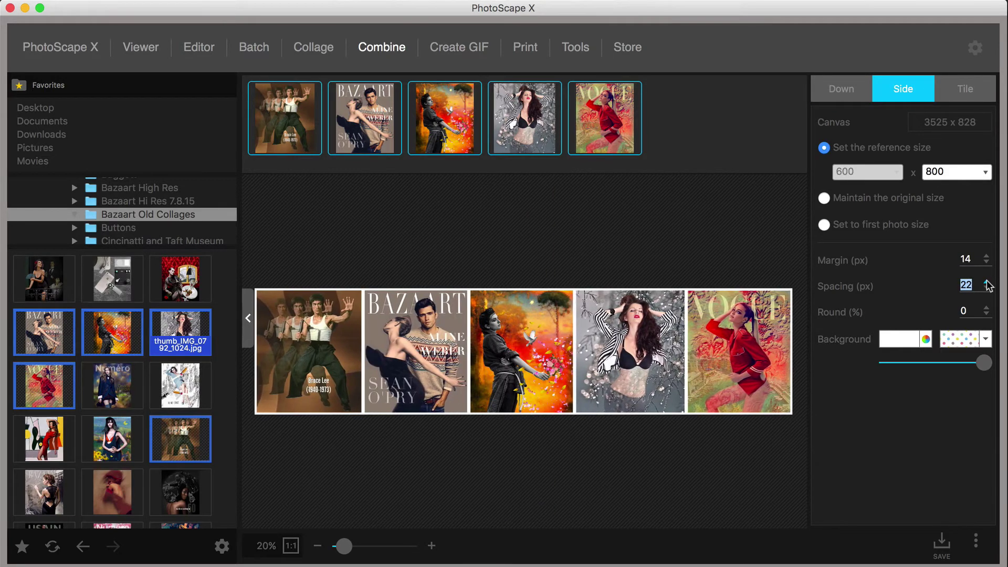
pyautogui.click(987, 309)
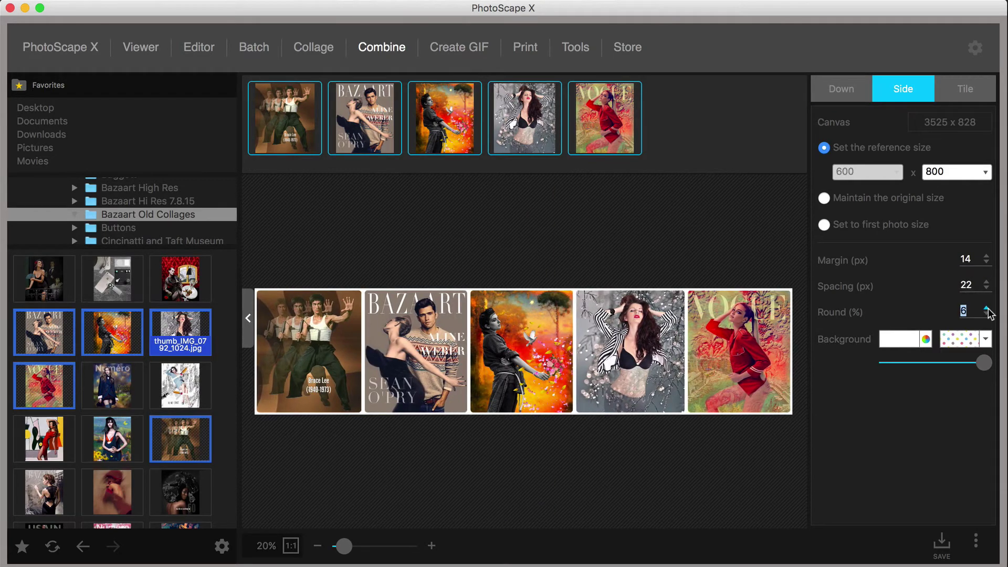
pyautogui.click(925, 339)
pyautogui.click(961, 340)
pyautogui.click(916, 312)
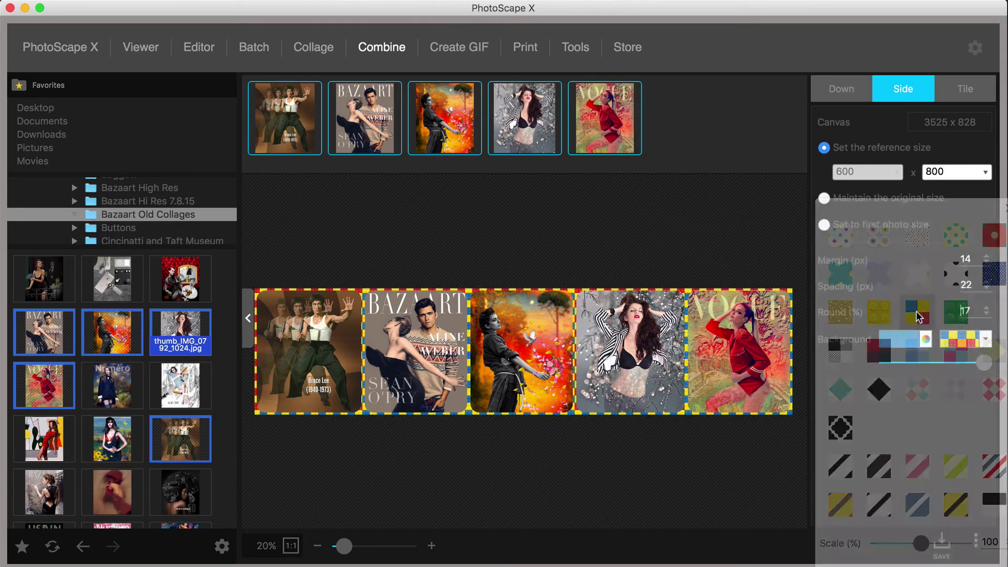
pyautogui.moveTo(981, 362)
pyautogui.mouseDown()
pyautogui.moveTo(971, 362)
pyautogui.moveTo(990, 374)
pyautogui.mouseUp()
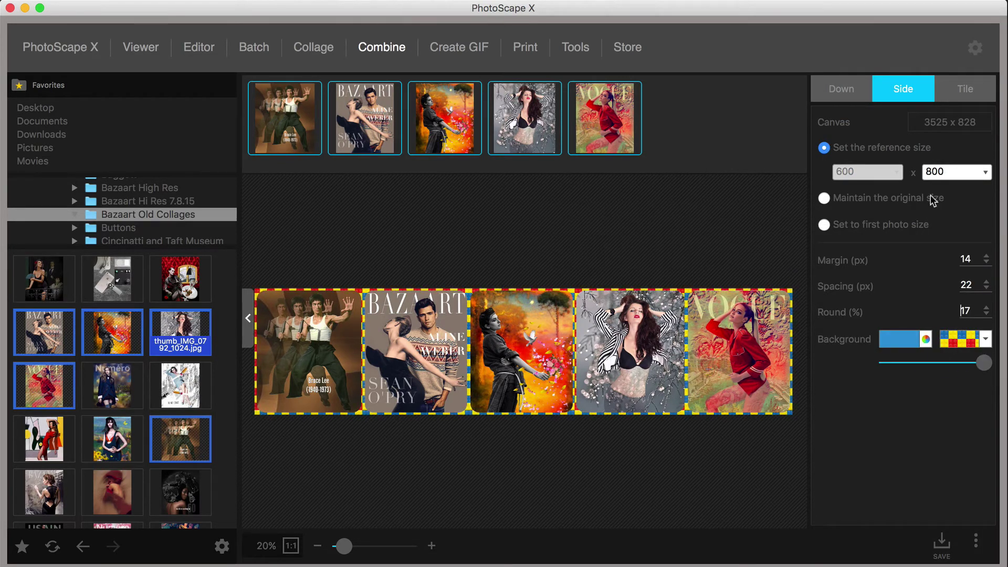
pyautogui.click(984, 172)
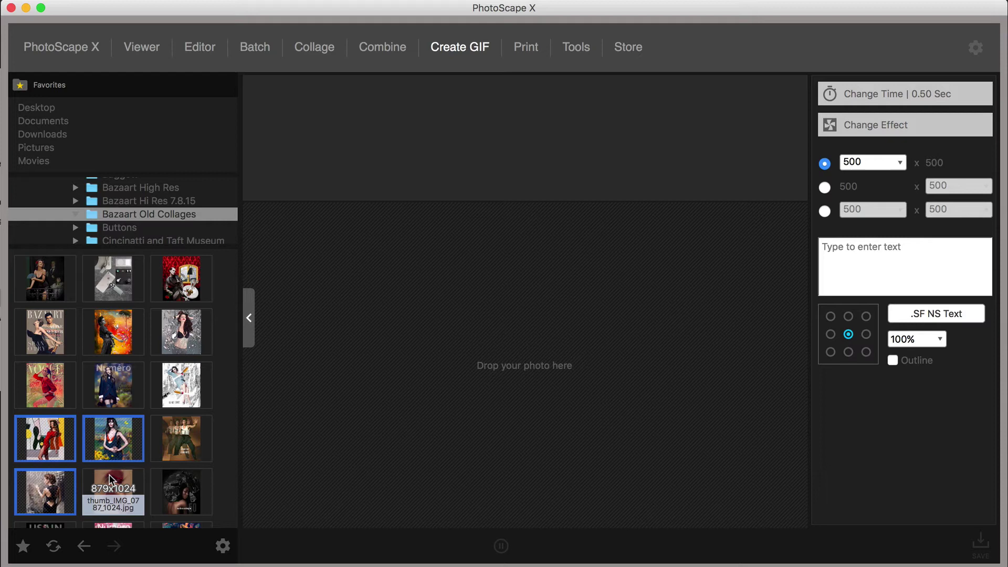
# Load four photos as GIF frames, keeping the frame time at 0.50 Sec.
pyautogui.keyDown('super'); pyautogui.click(109, 480); pyautogui.keyUp('super')
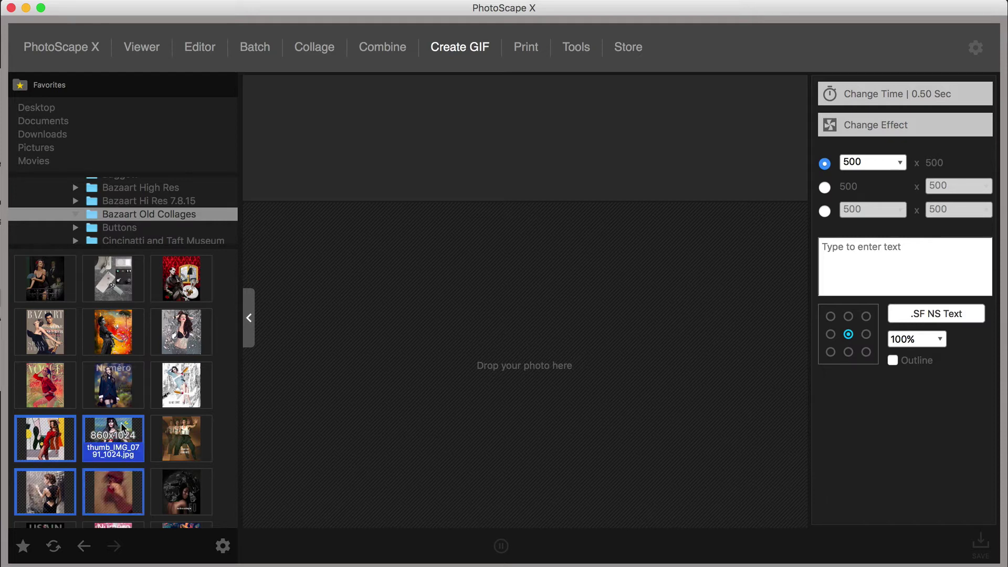
pyautogui.moveTo(113, 441); pyautogui.dragTo(558, 307)
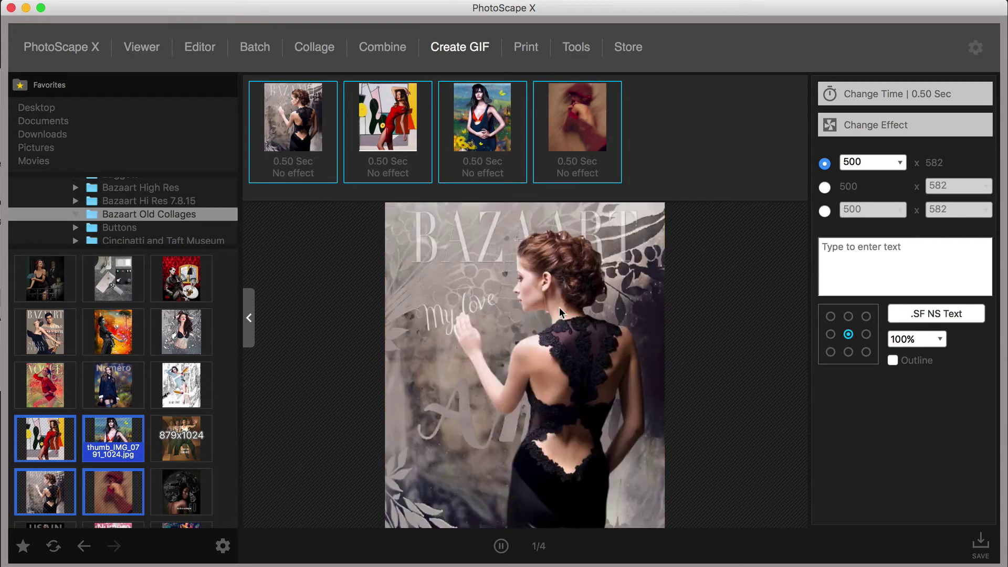
pyautogui.click(945, 95)
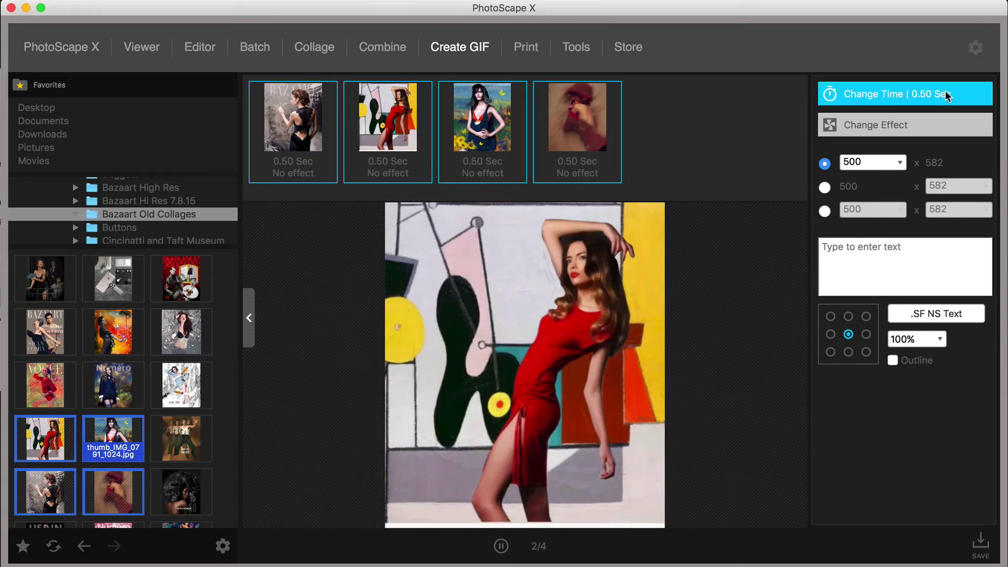
pyautogui.moveTo(807, 164); pyautogui.dragTo(837, 160)
pyautogui.click(998, 87)
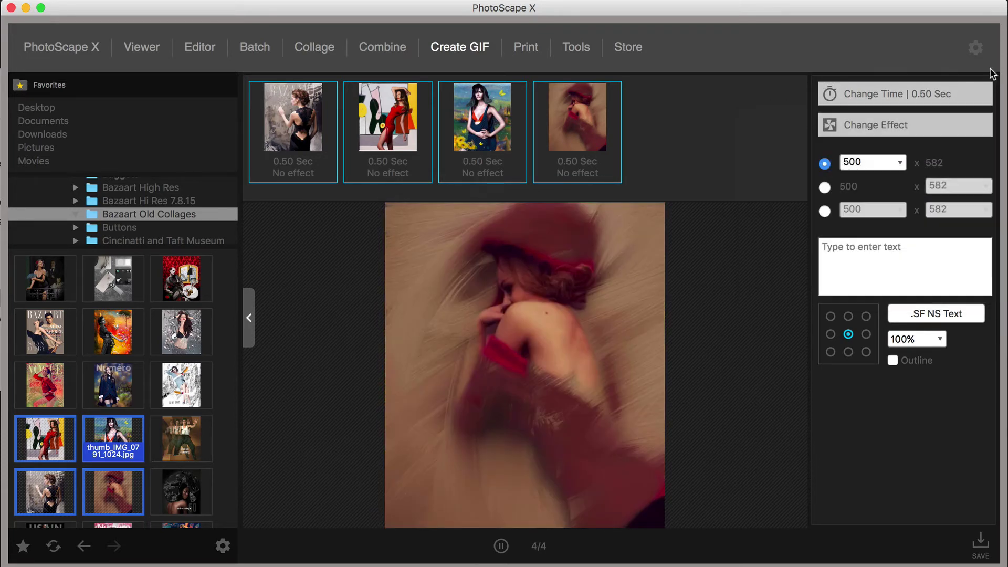
pyautogui.click(909, 131)
# Apply Slide down to all frames, then replace it with Zoom on all four frames.
pyautogui.click(839, 201)
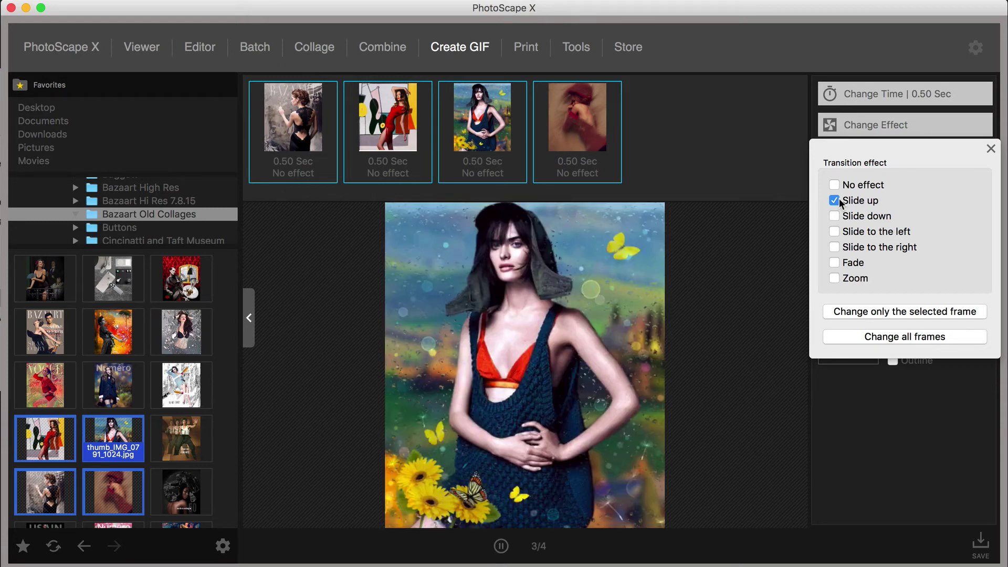
pyautogui.click(834, 216)
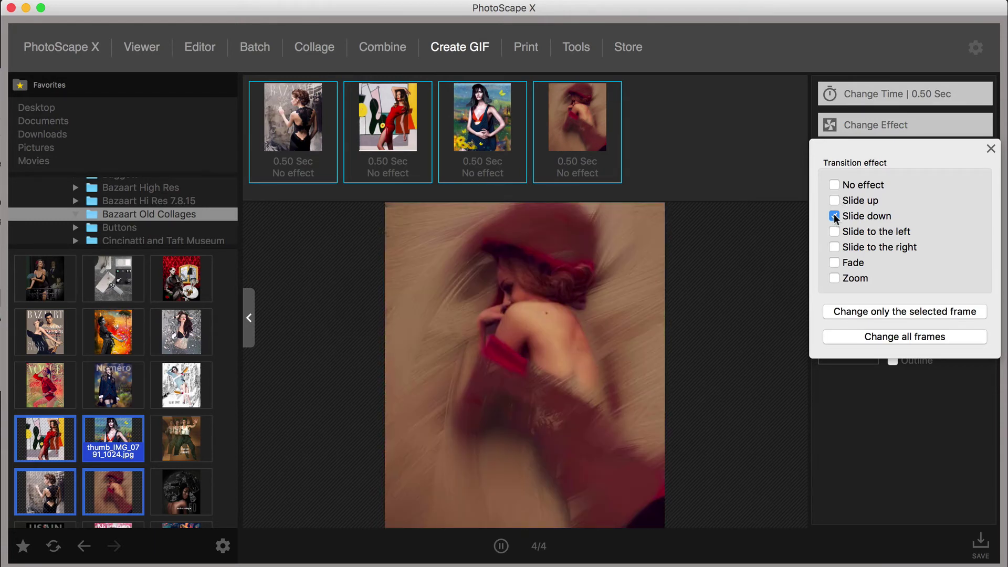
pyautogui.click(925, 336)
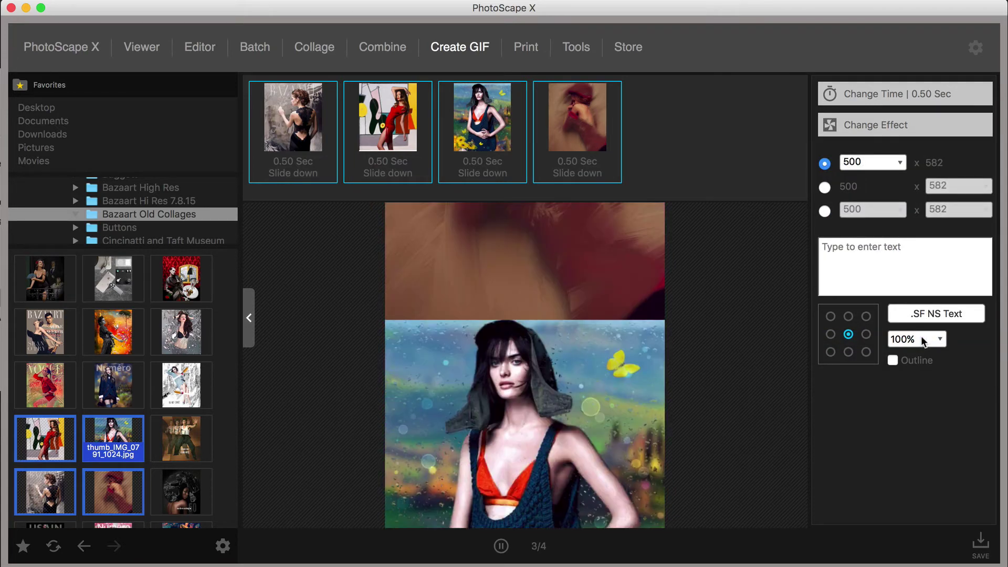
pyautogui.click(918, 128)
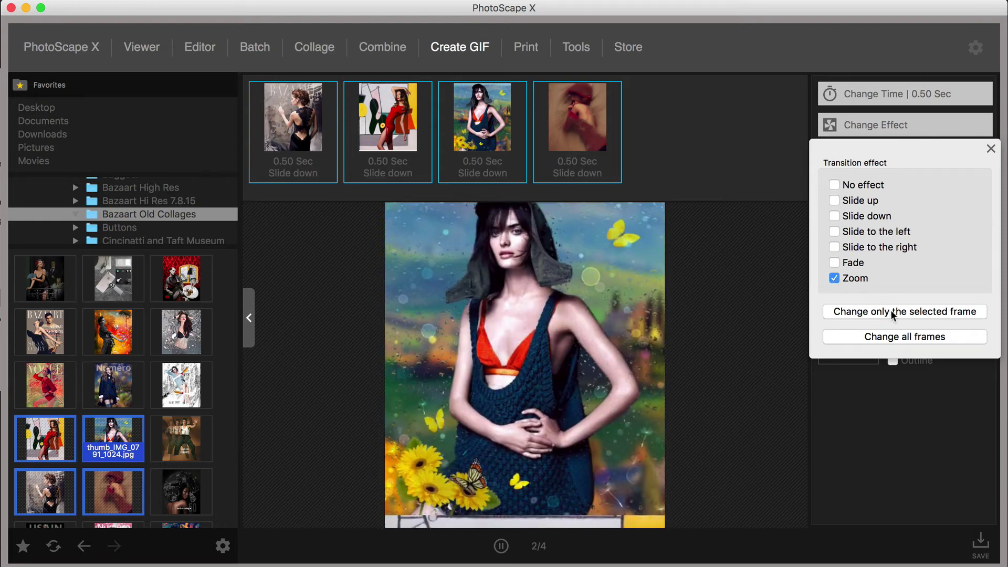
pyautogui.click(898, 337)
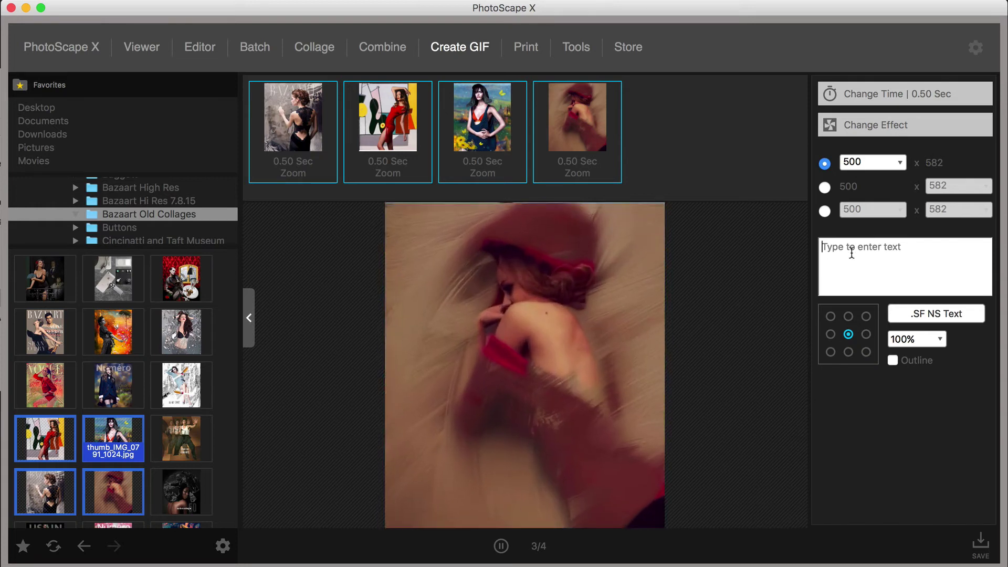
# Caption the GIF 'My Apple Podcast', anchored at bottom centre, and adjust its text size.
pyautogui.write('My Apple POd')
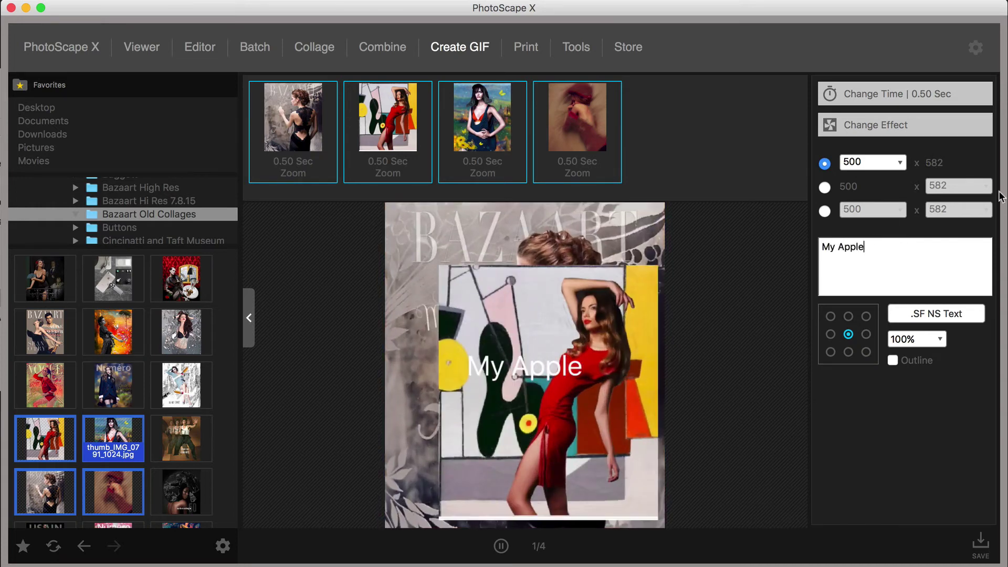
pyautogui.press('BackSpace')
pyautogui.press('BackSpace')
pyautogui.write('odcast')
pyautogui.click(848, 352)
pyautogui.click(915, 339)
pyautogui.click(915, 352)
pyautogui.click(916, 339)
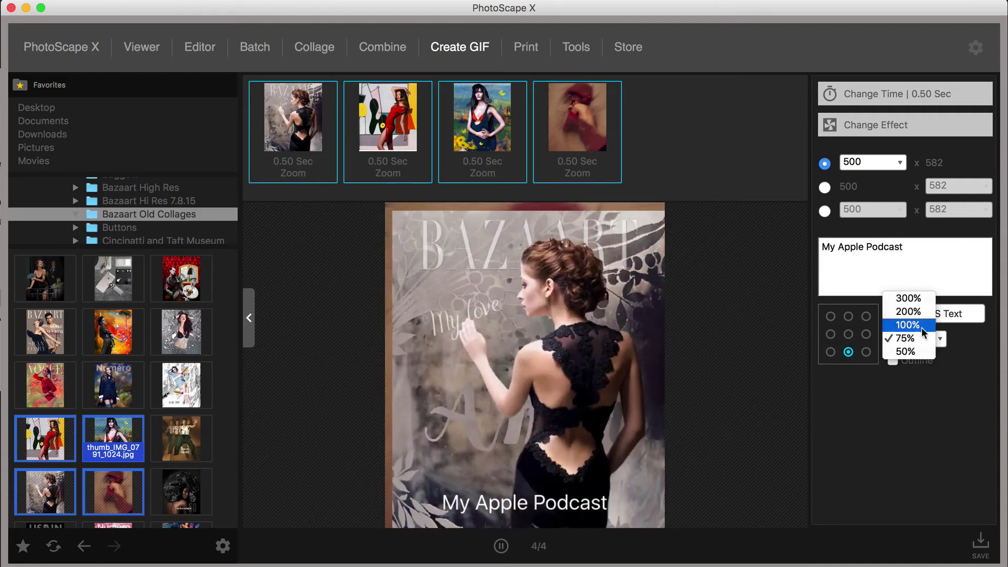
pyautogui.click(907, 311)
pyautogui.click(916, 339)
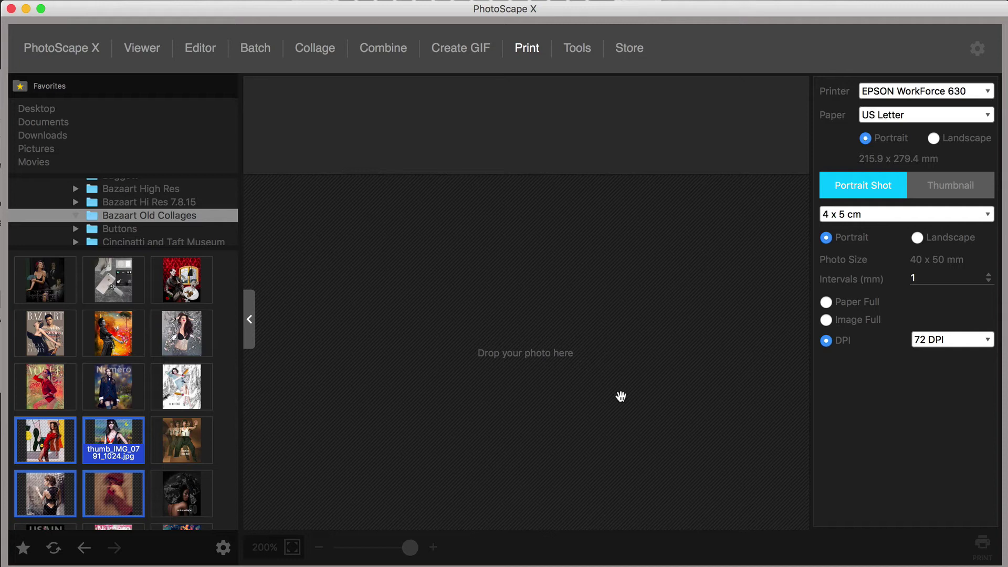
pyautogui.click(989, 91)
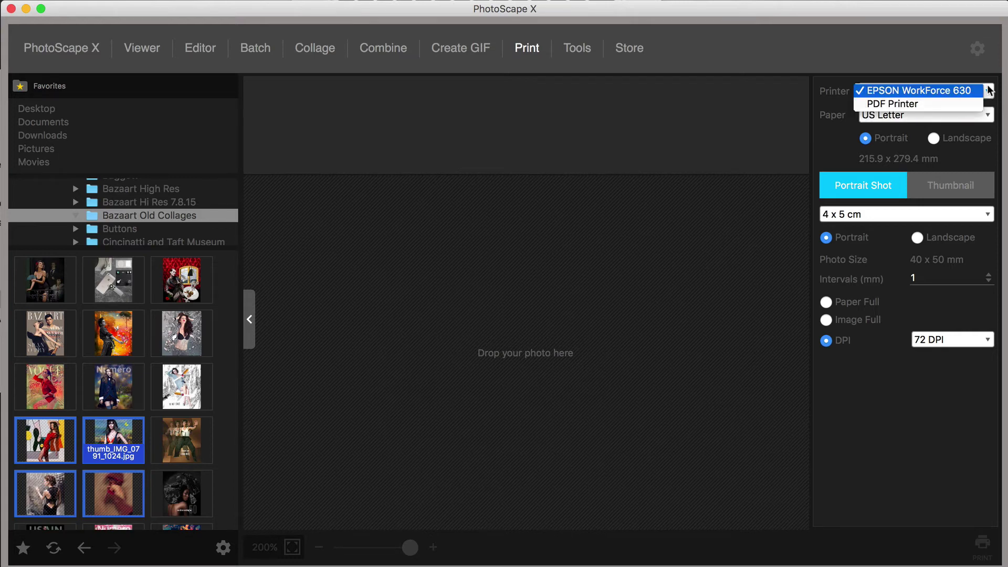
pyautogui.click(988, 91)
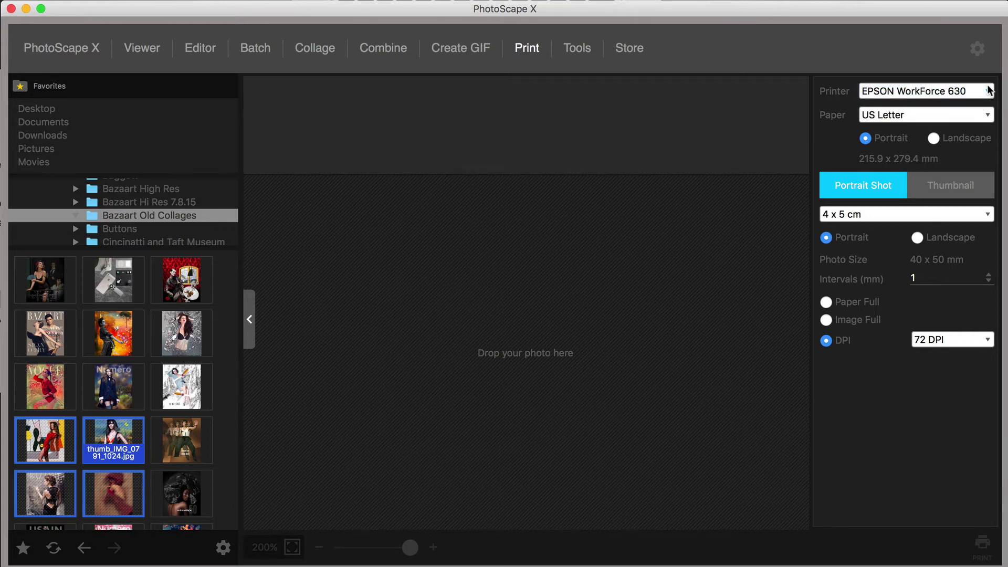
pyautogui.click(986, 115)
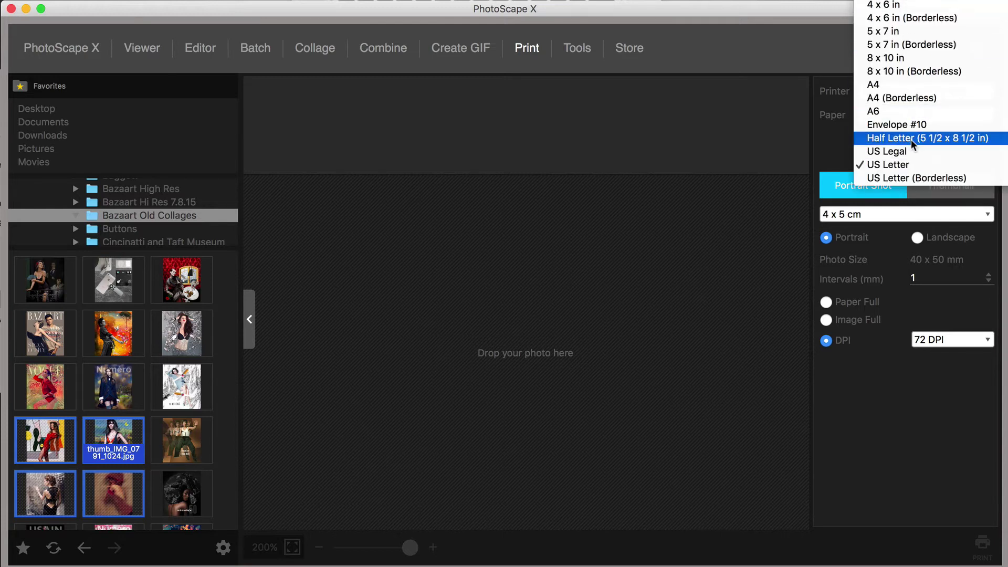
pyautogui.click(913, 164)
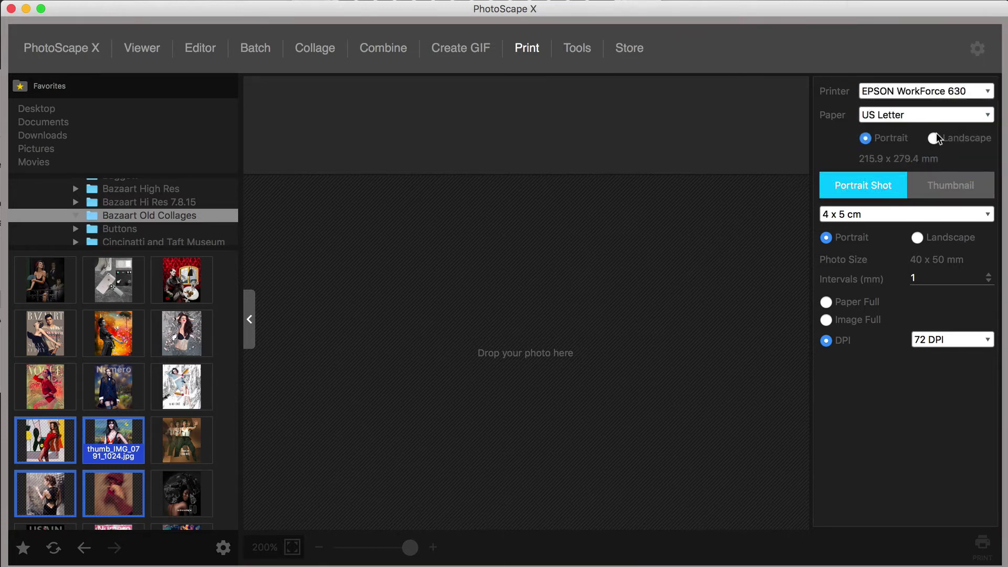
pyautogui.click(933, 138)
pyautogui.click(866, 138)
pyautogui.click(949, 178)
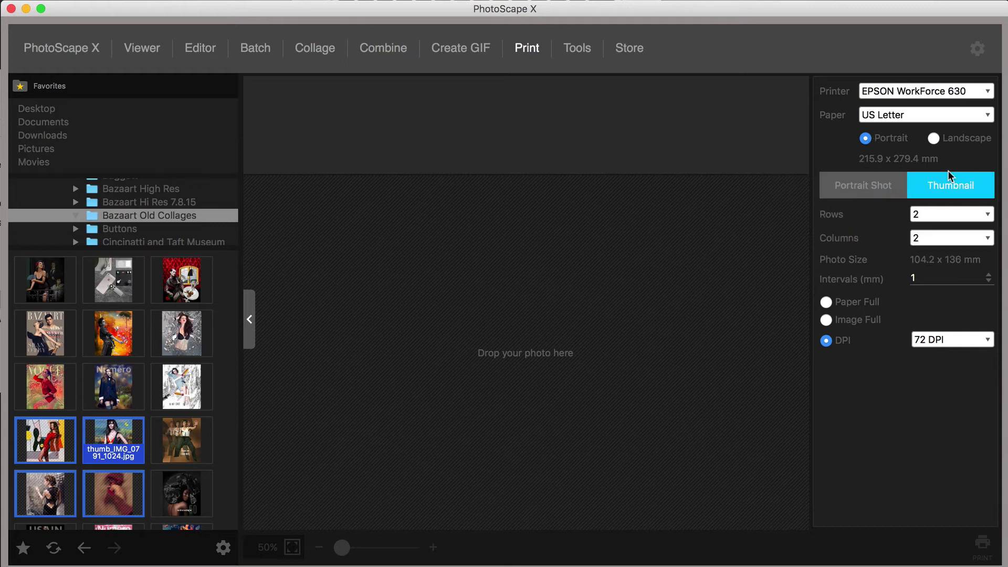
pyautogui.click(878, 190)
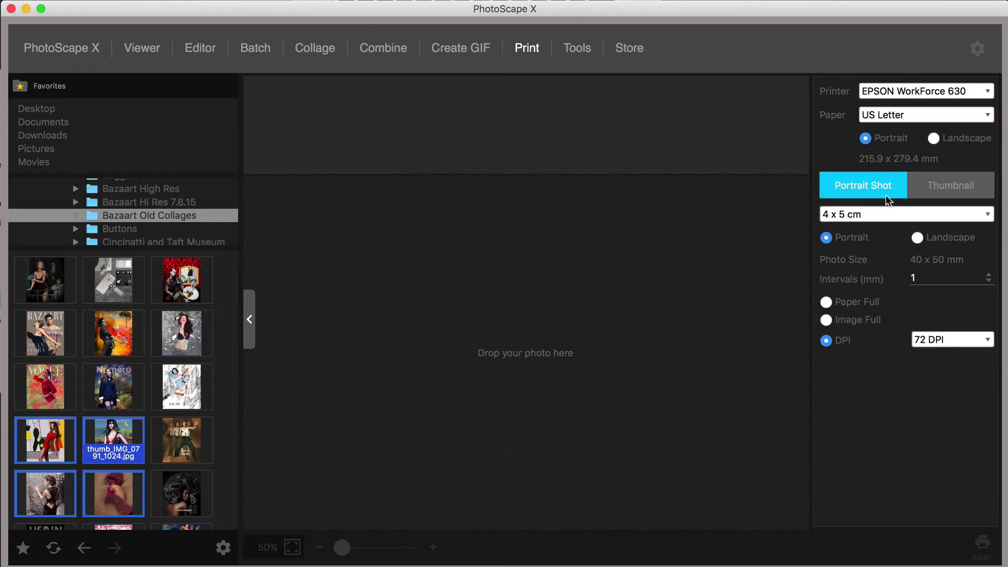
pyautogui.click(981, 342)
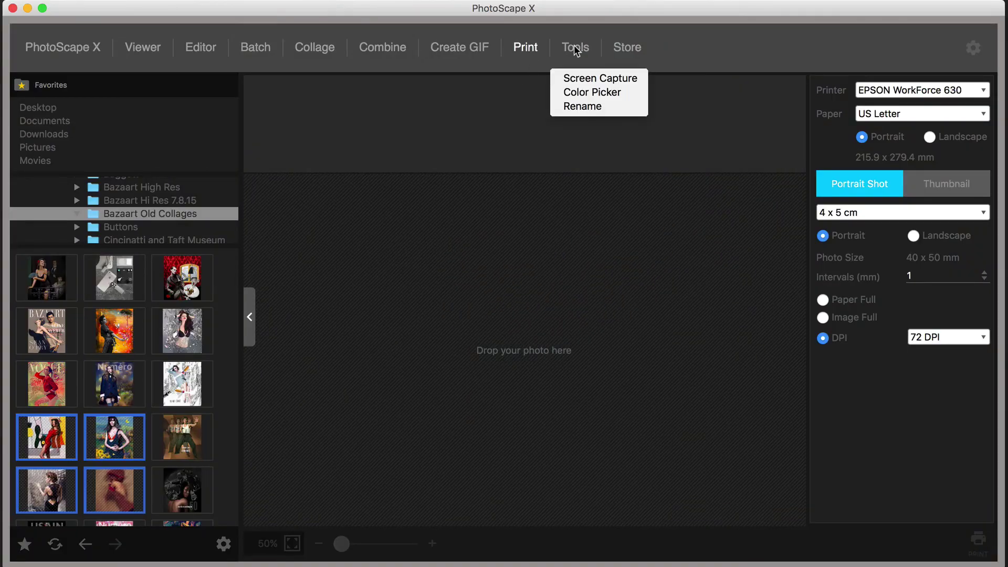
# Try Screen Capture and the Color Picker from Tools, then open the Rename tool.
pyautogui.click(587, 79)
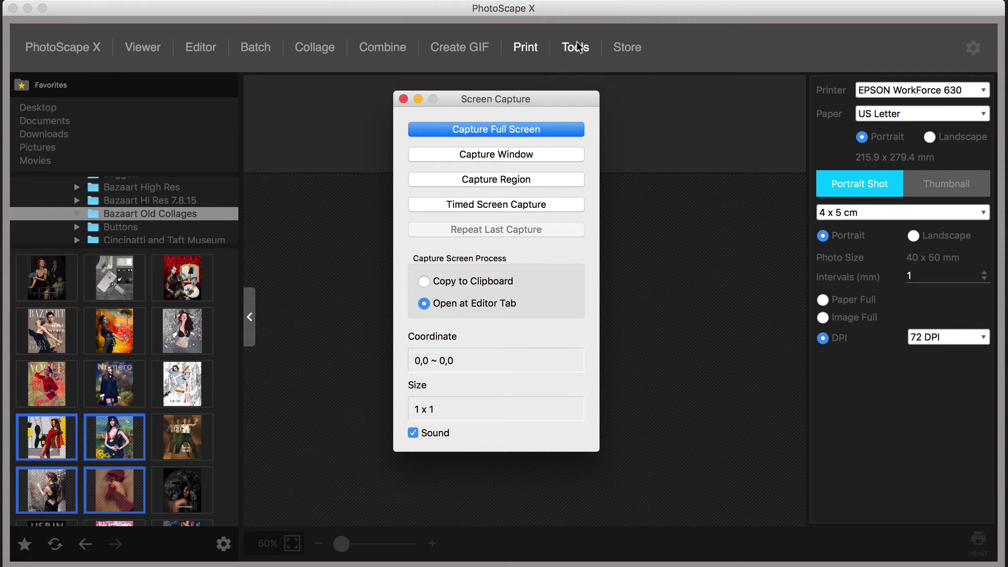
pyautogui.press('Escape')
pyautogui.click(574, 47)
pyautogui.click(589, 90)
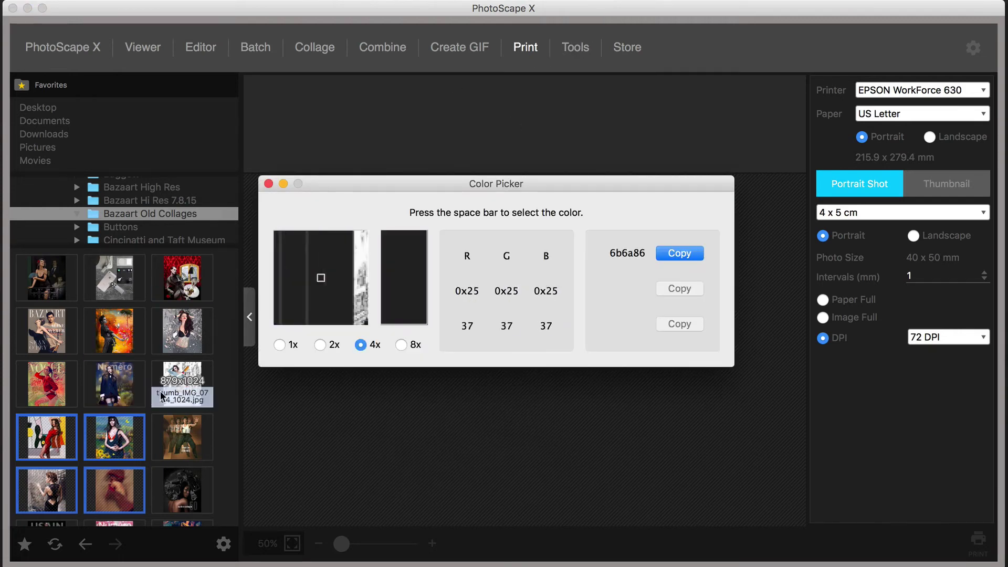
pyautogui.press('space')
pyautogui.click(269, 183)
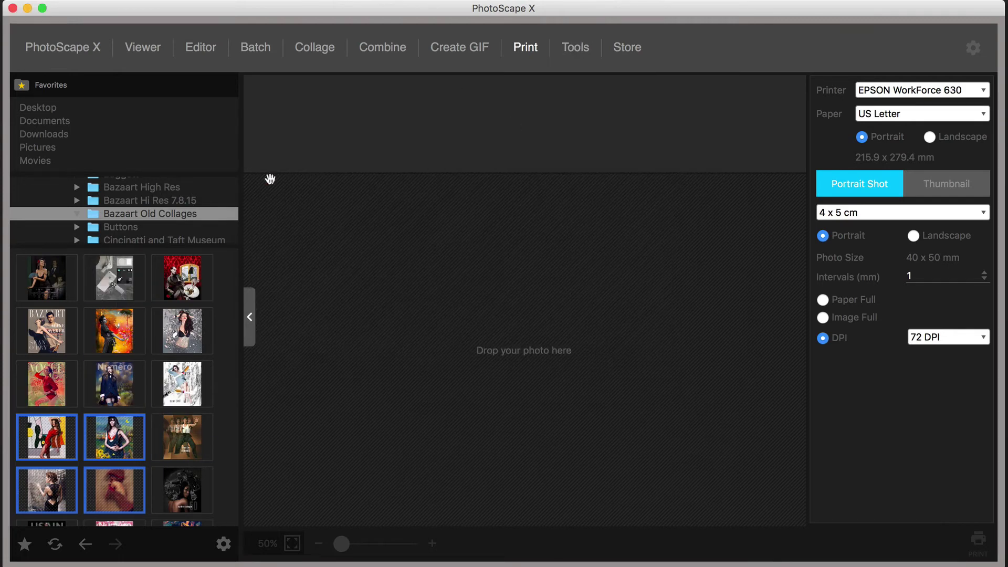
pyautogui.click(575, 47)
pyautogui.click(581, 105)
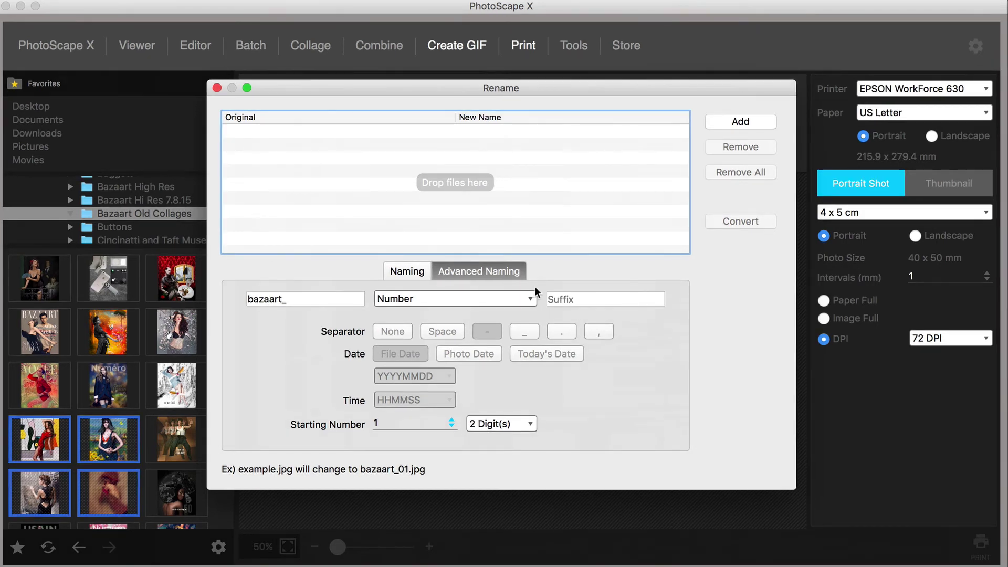
# Add all the photos from the Bazaart Hi Res 7.8.15 folder to the Rename list.
pyautogui.press('super+Tab')
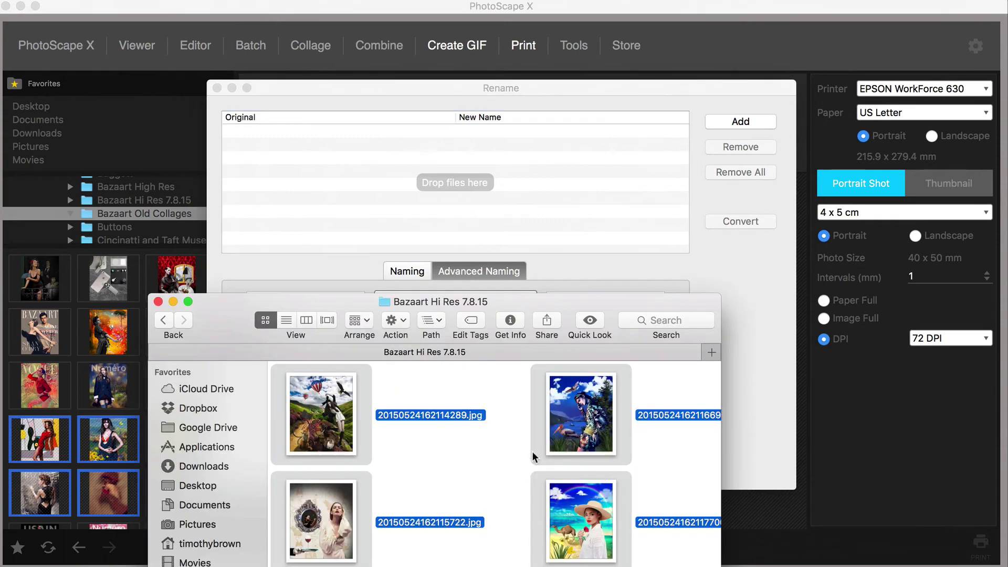
pyautogui.click(506, 444)
pyautogui.press('super+a')
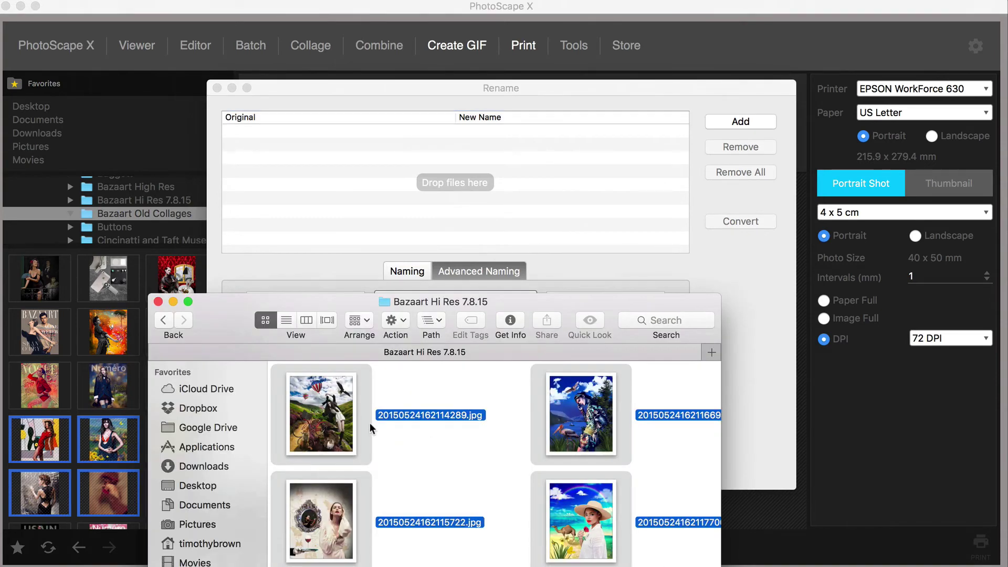
pyautogui.moveTo(325, 415); pyautogui.dragTo(426, 163)
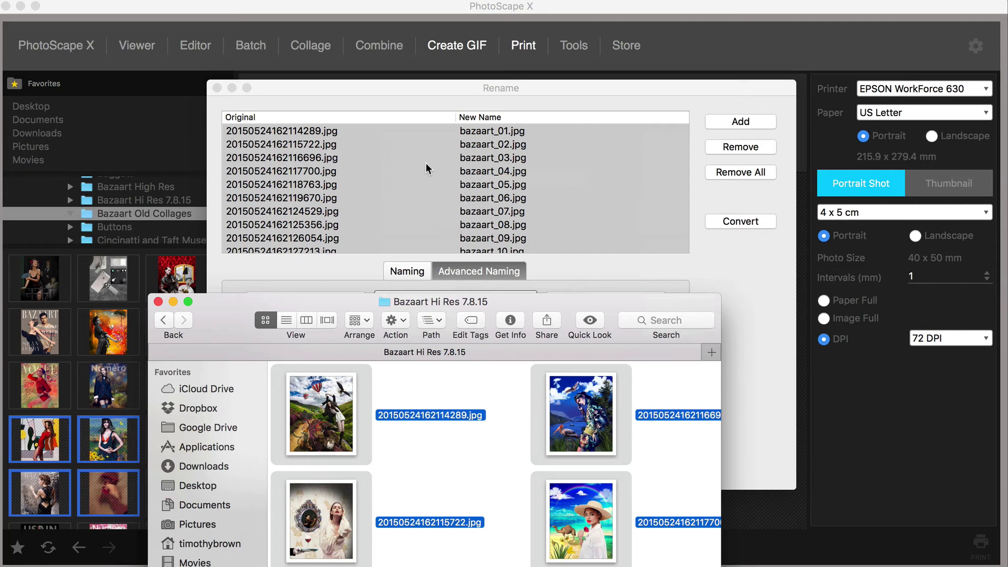
pyautogui.click(641, 96)
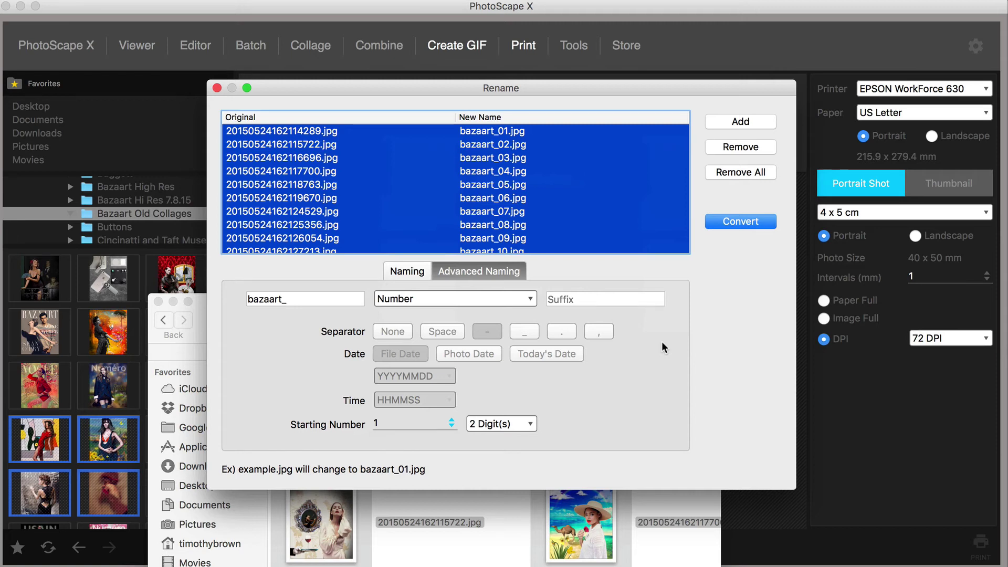
# Check the Naming and Advanced Naming tabs and edit the bazaart_ prefix.
pyautogui.click(412, 269)
pyautogui.click(473, 270)
pyautogui.click(330, 301)
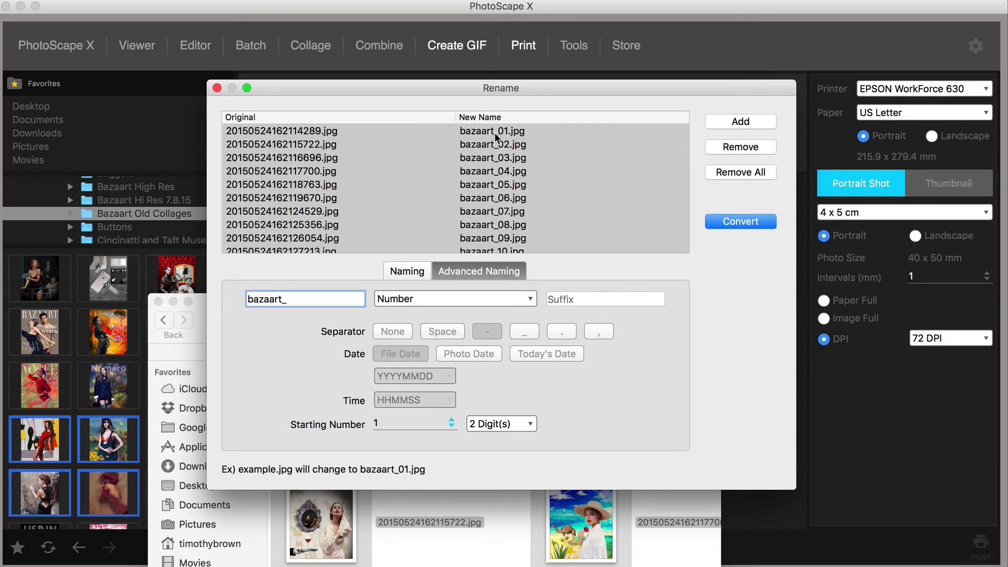
# Rename the files to bazaart_01 onward using the Number pattern, then roll it back.
pyautogui.click(531, 299)
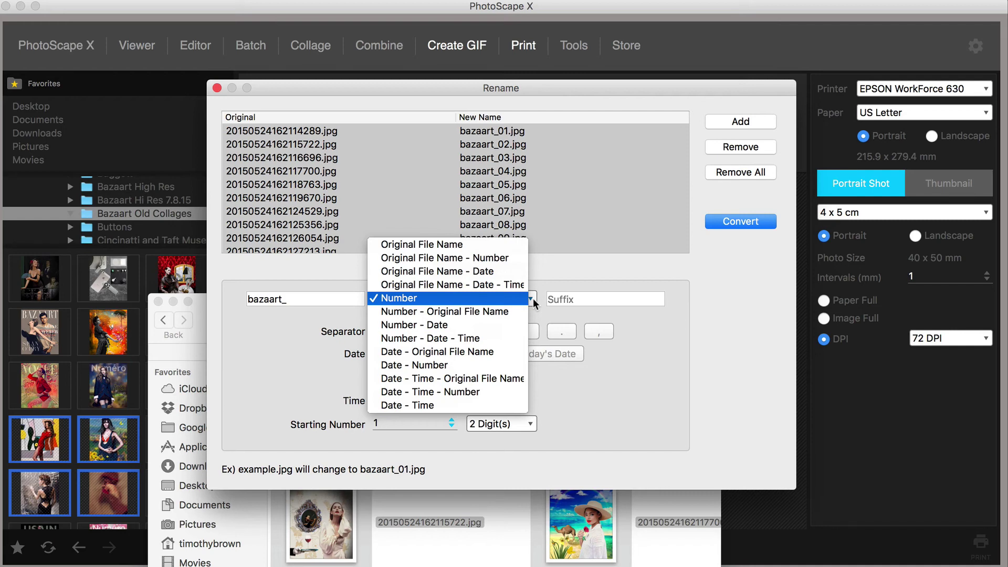
pyautogui.click(533, 298)
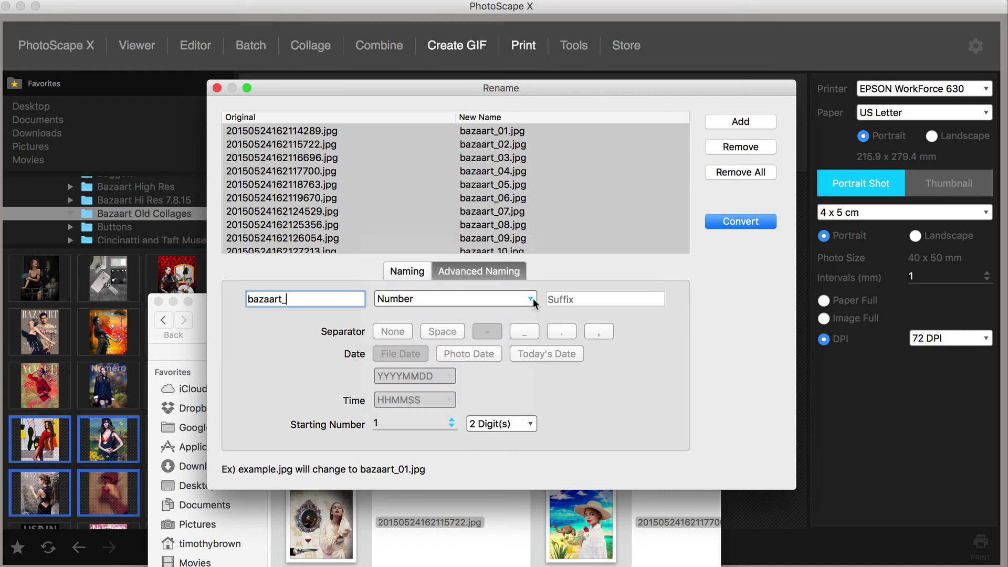
pyautogui.click(746, 224)
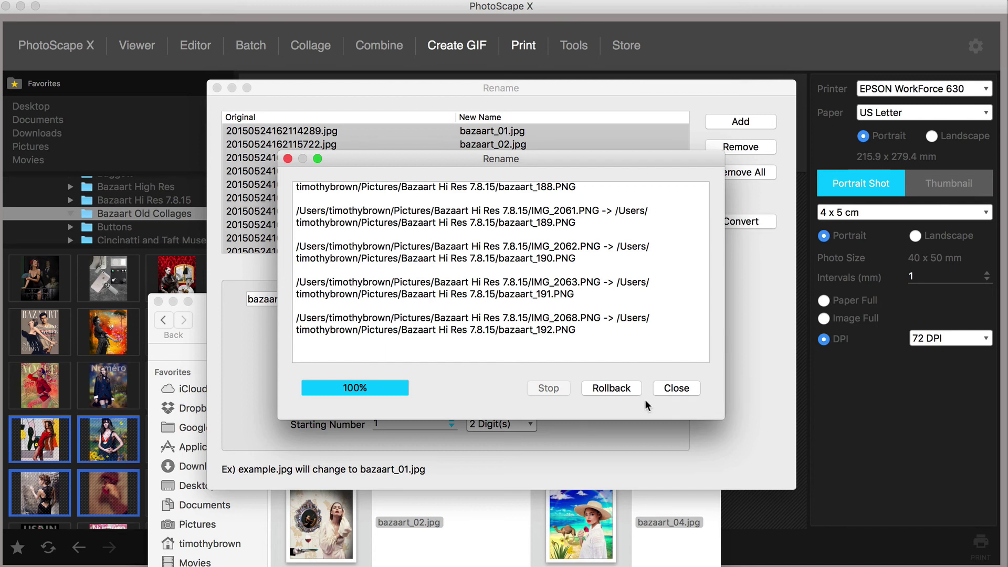
pyautogui.click(607, 388)
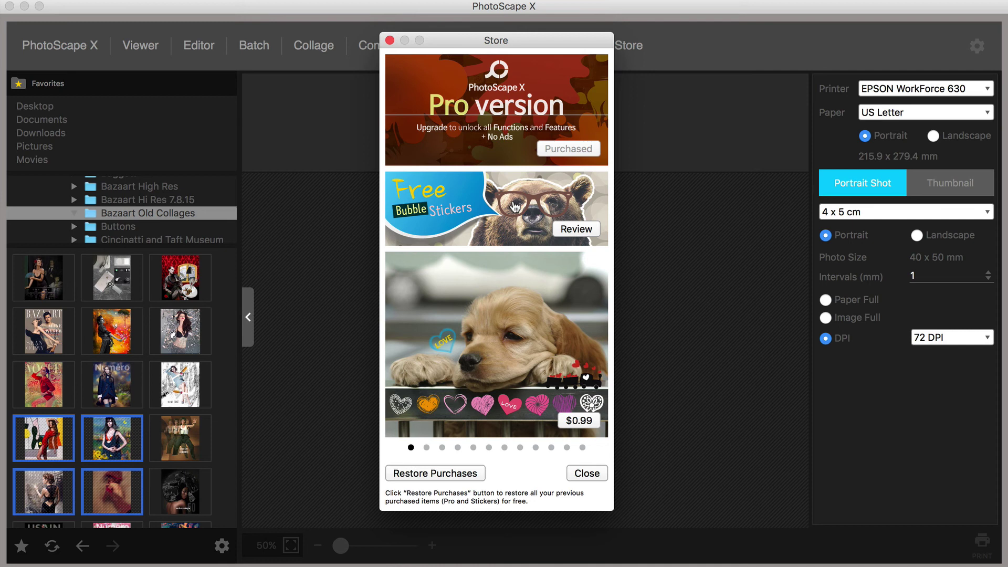
# Step through the Store's featured packs, past balloons and Birthday, to the $0.99 chocolate pack.
pyautogui.click(427, 447)
pyautogui.click(442, 447)
pyautogui.click(457, 447)
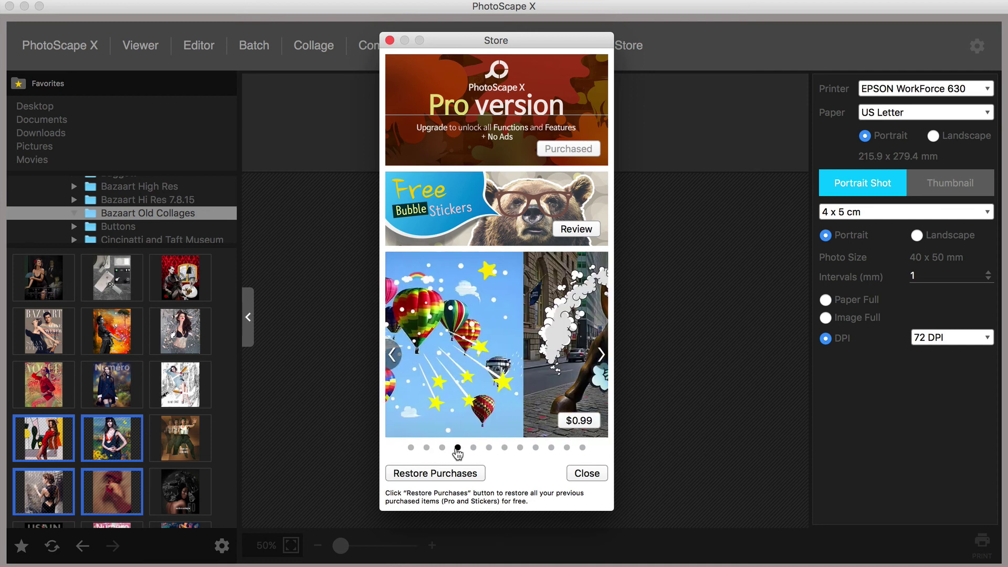
pyautogui.click(472, 447)
pyautogui.click(489, 447)
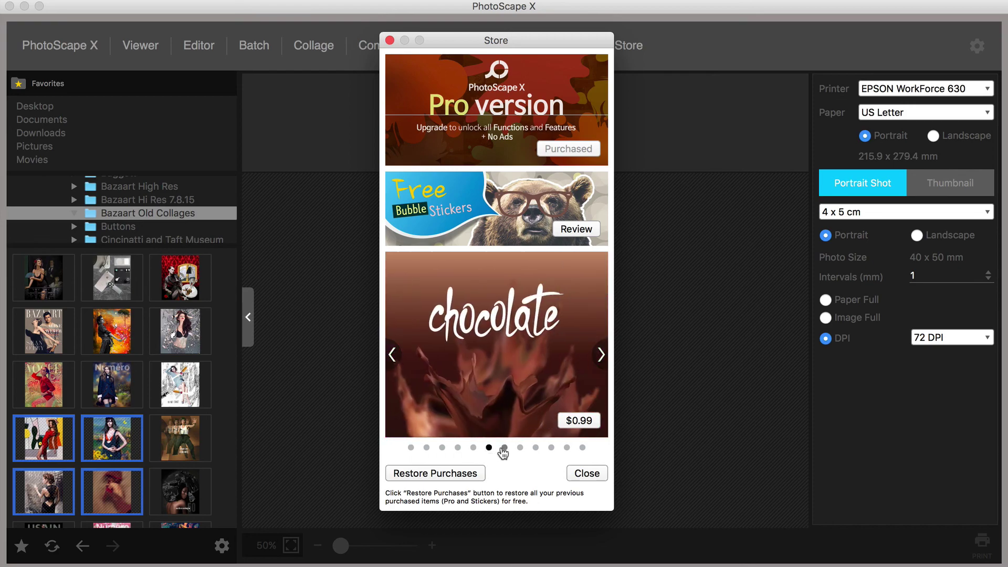